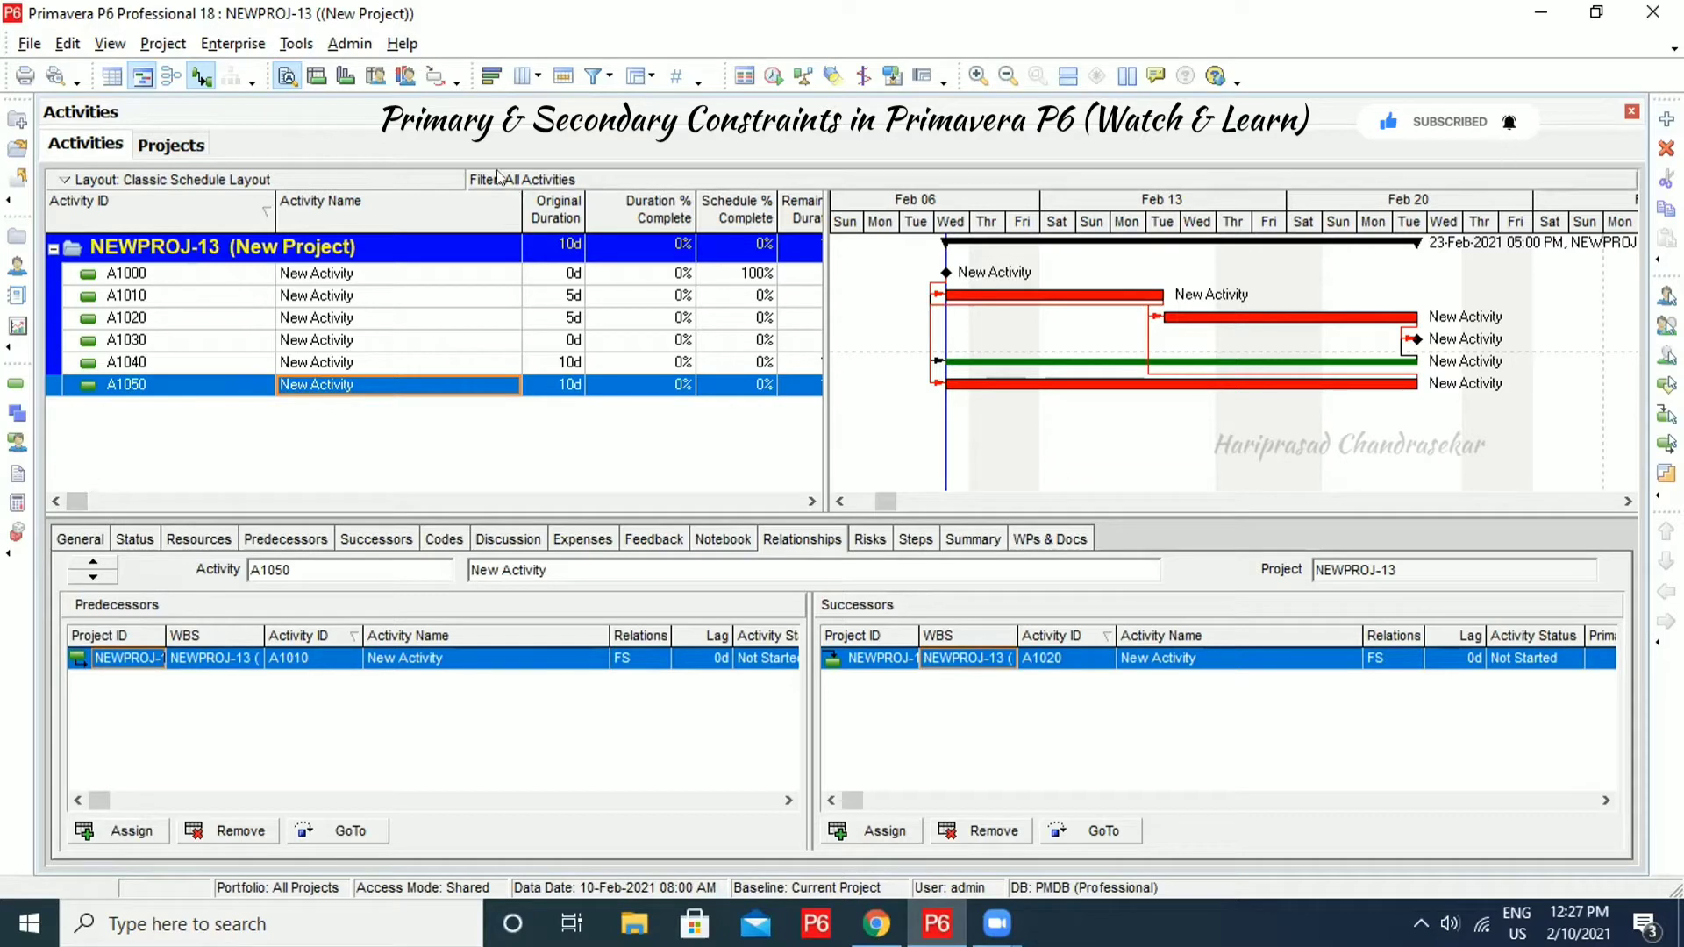
- Show activity A1000's status details and list its primary constraint options (currently None)
left_click(146, 277)
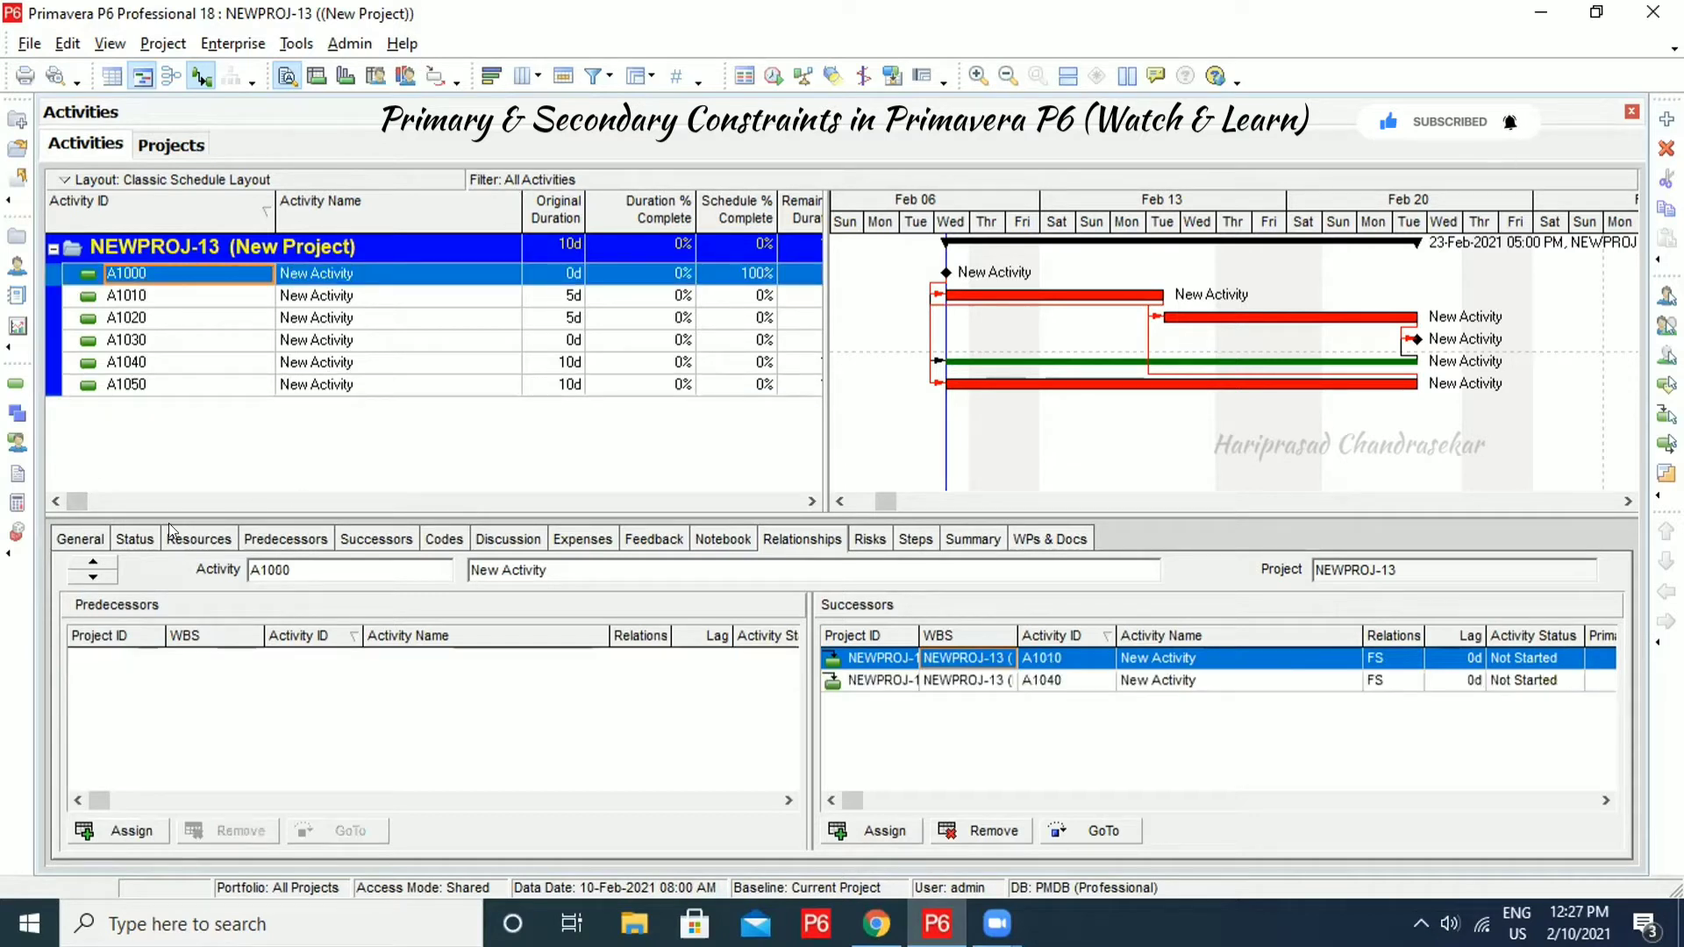
left_click(134, 539)
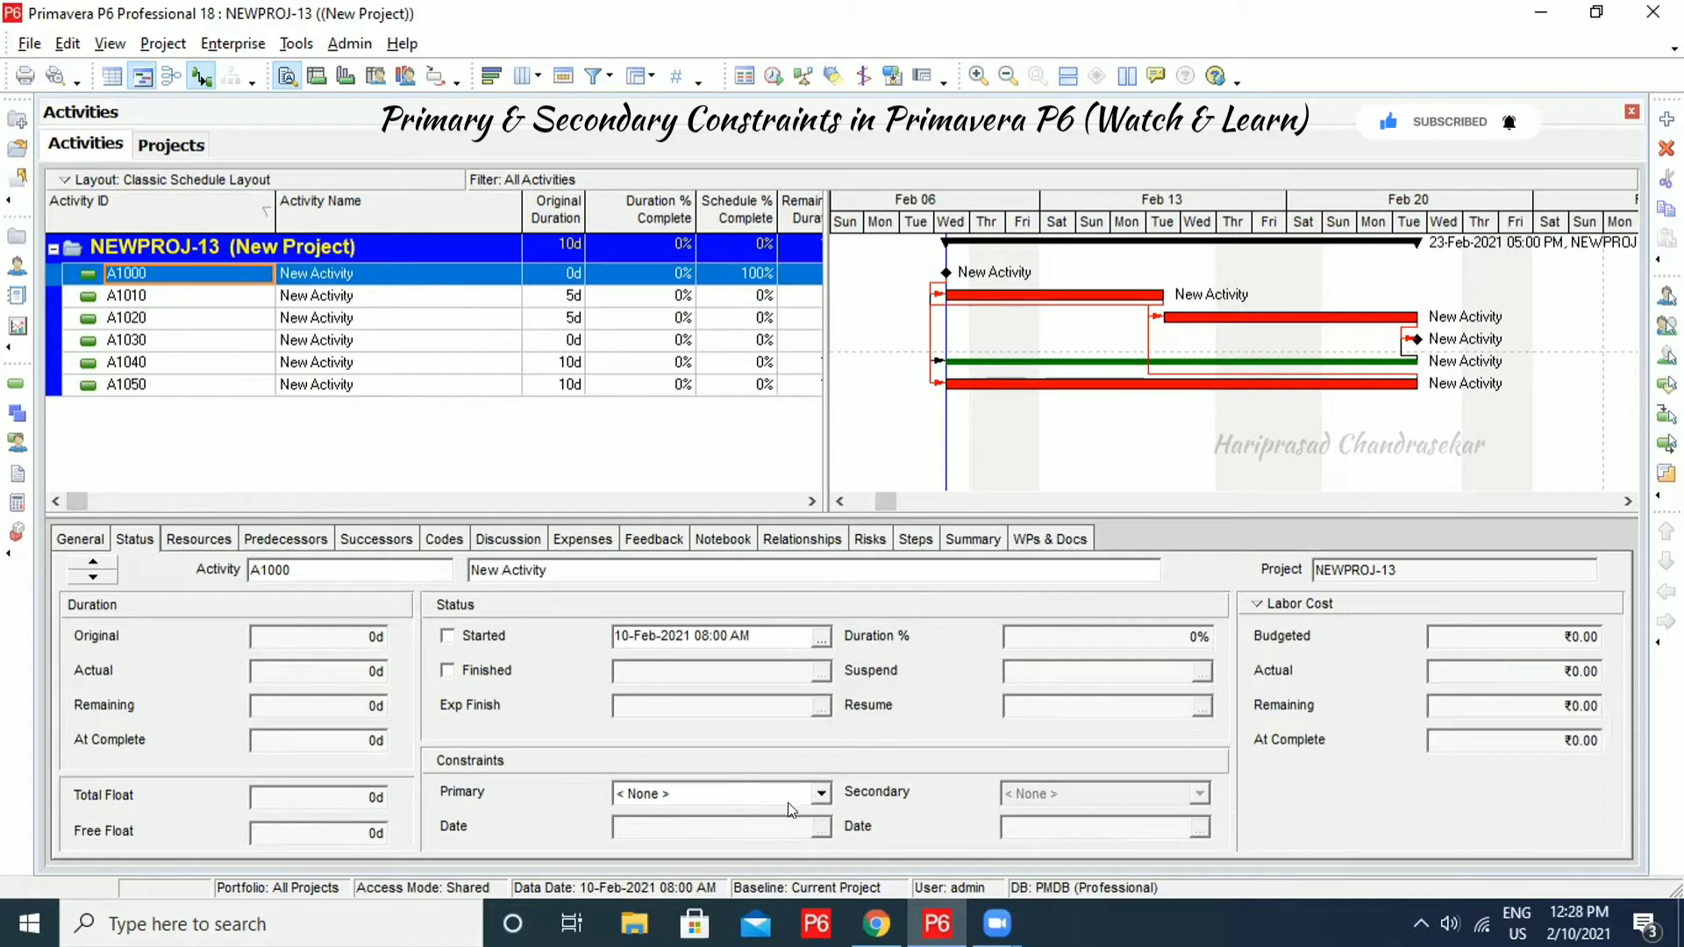
left_click(812, 795)
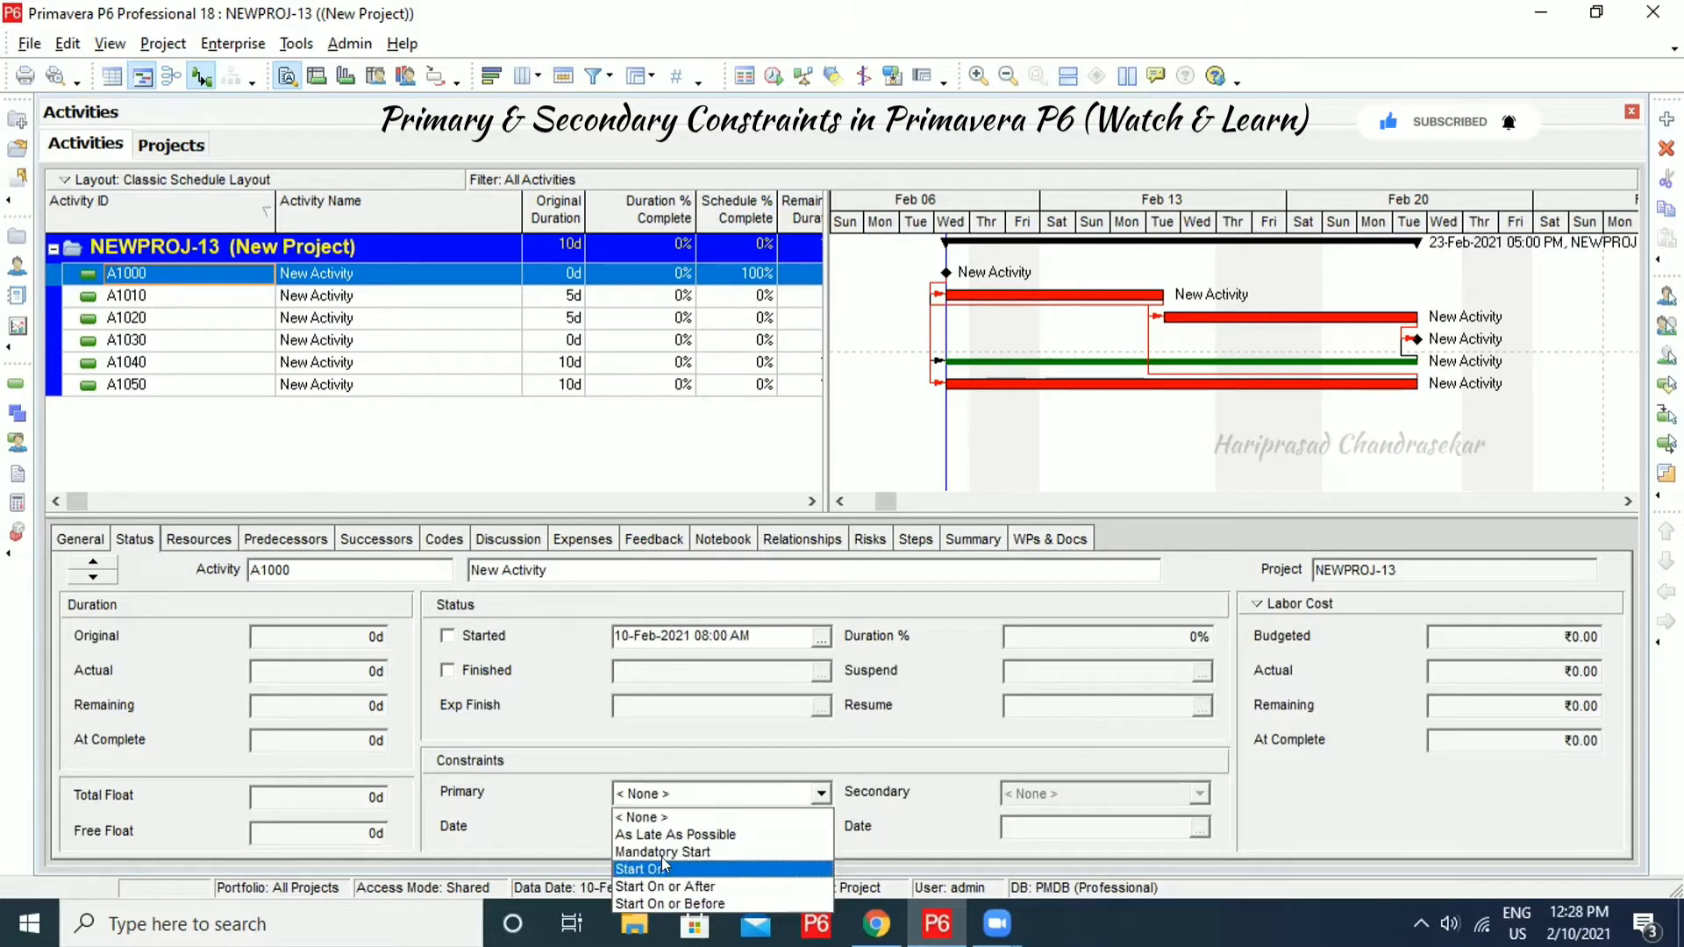
left_click(830, 782)
- Try Start On, then Start On or After, as A1000's primary constraint
left_click(820, 794)
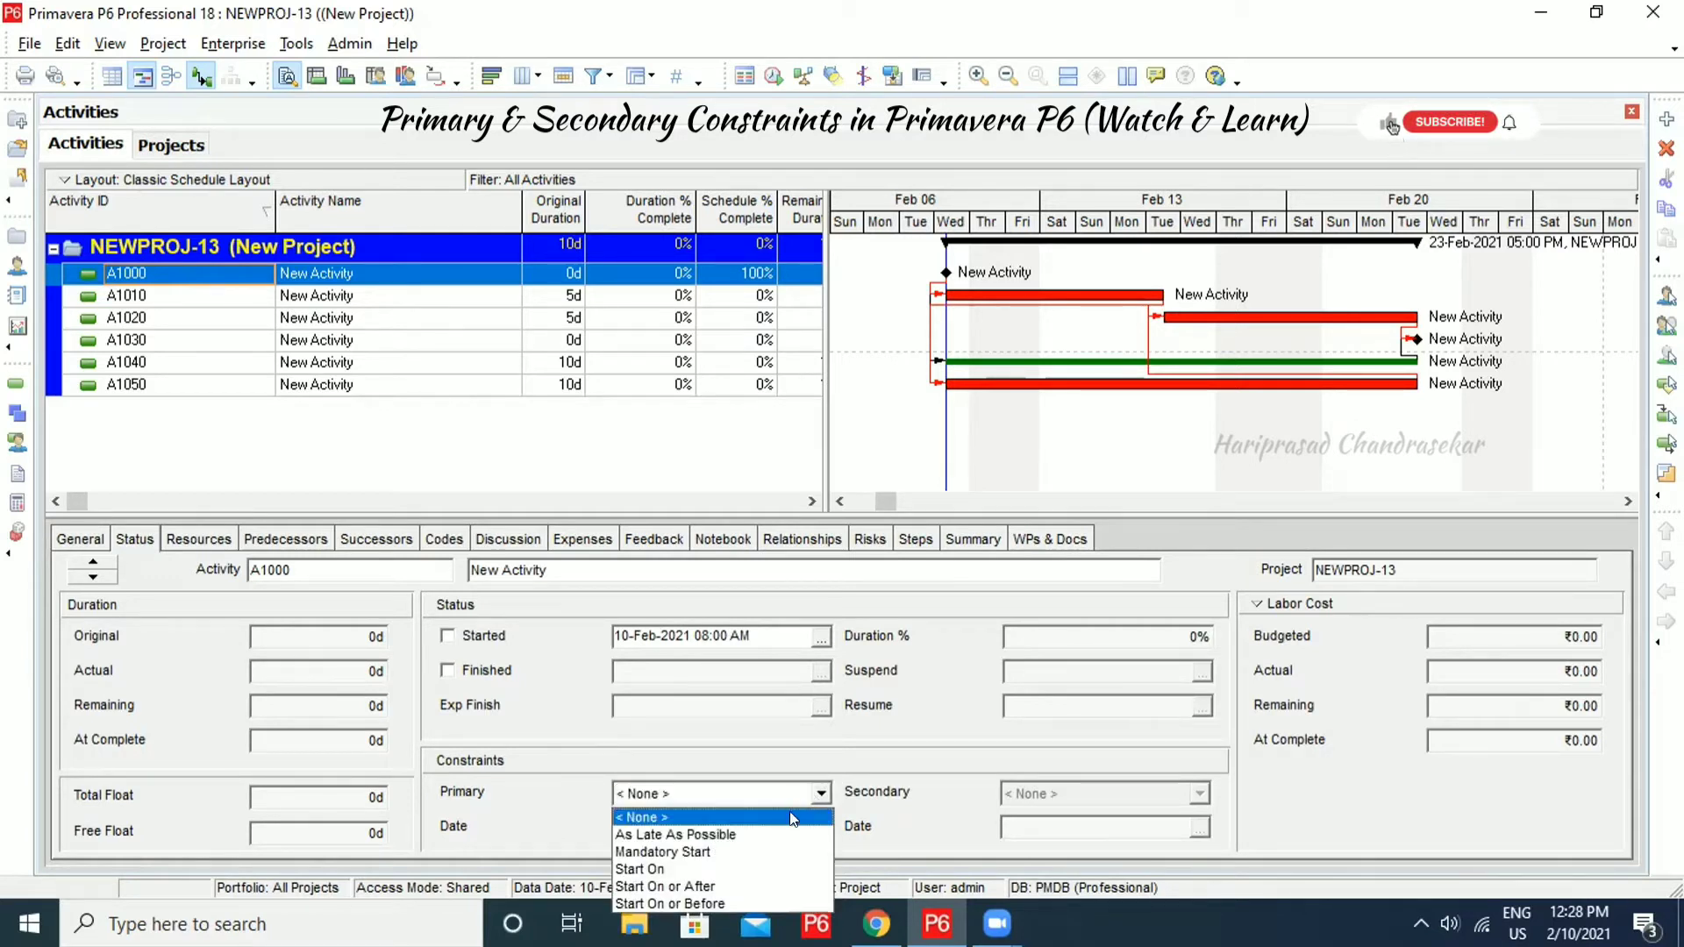
left_click(690, 869)
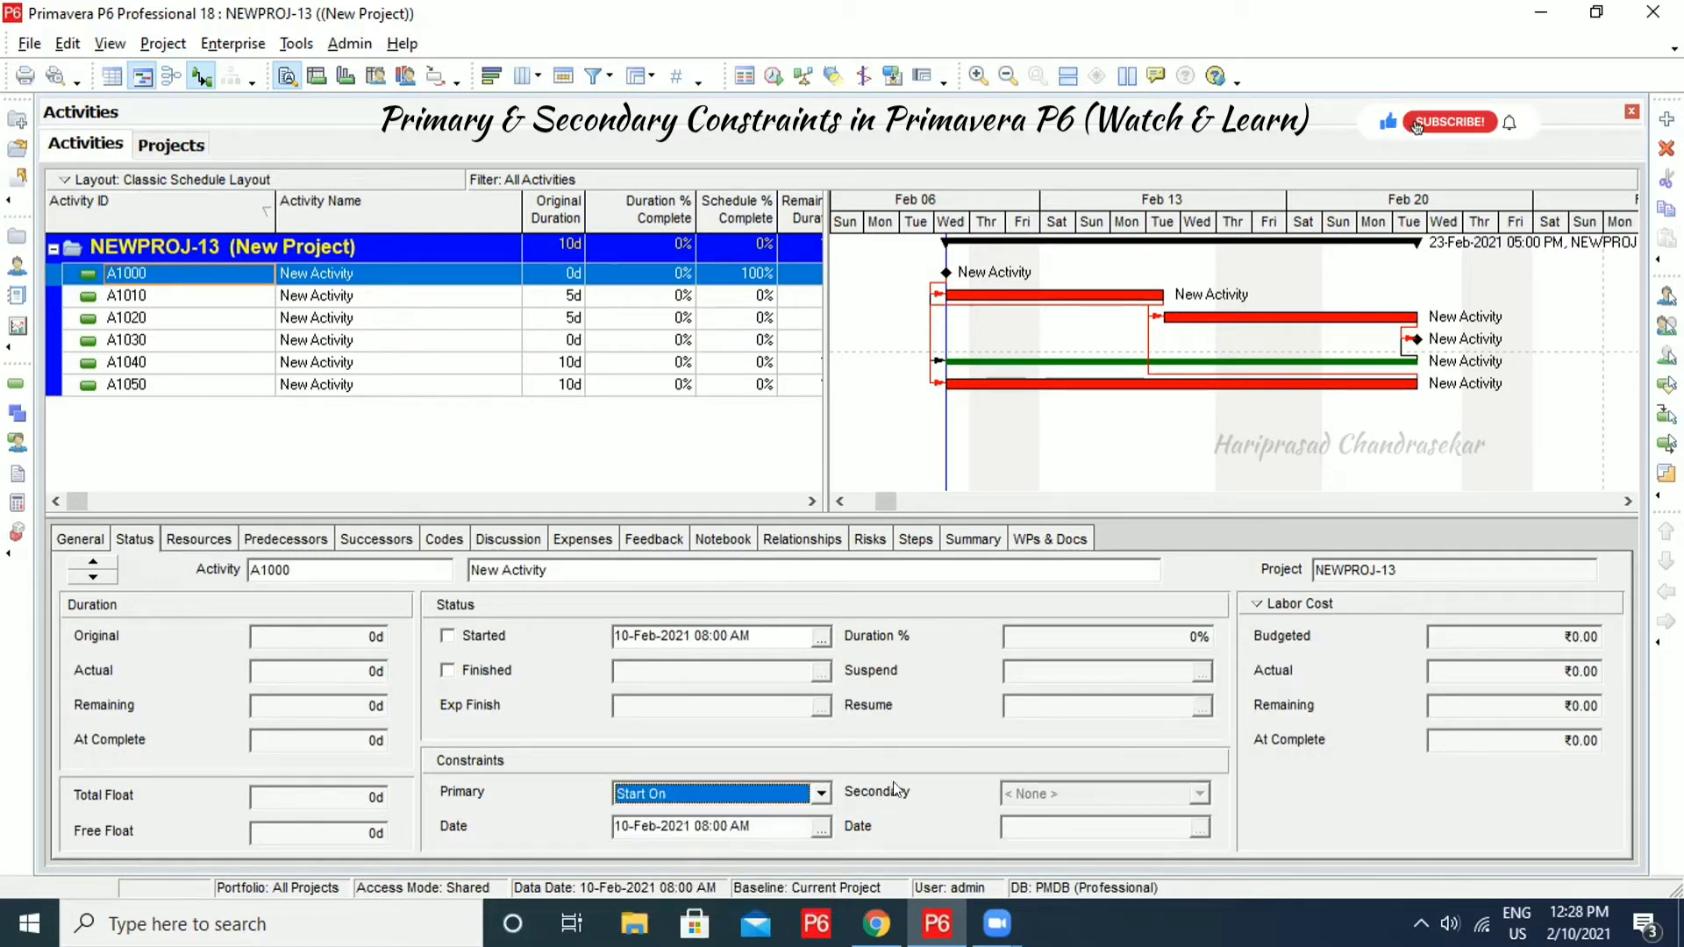
left_click(718, 799)
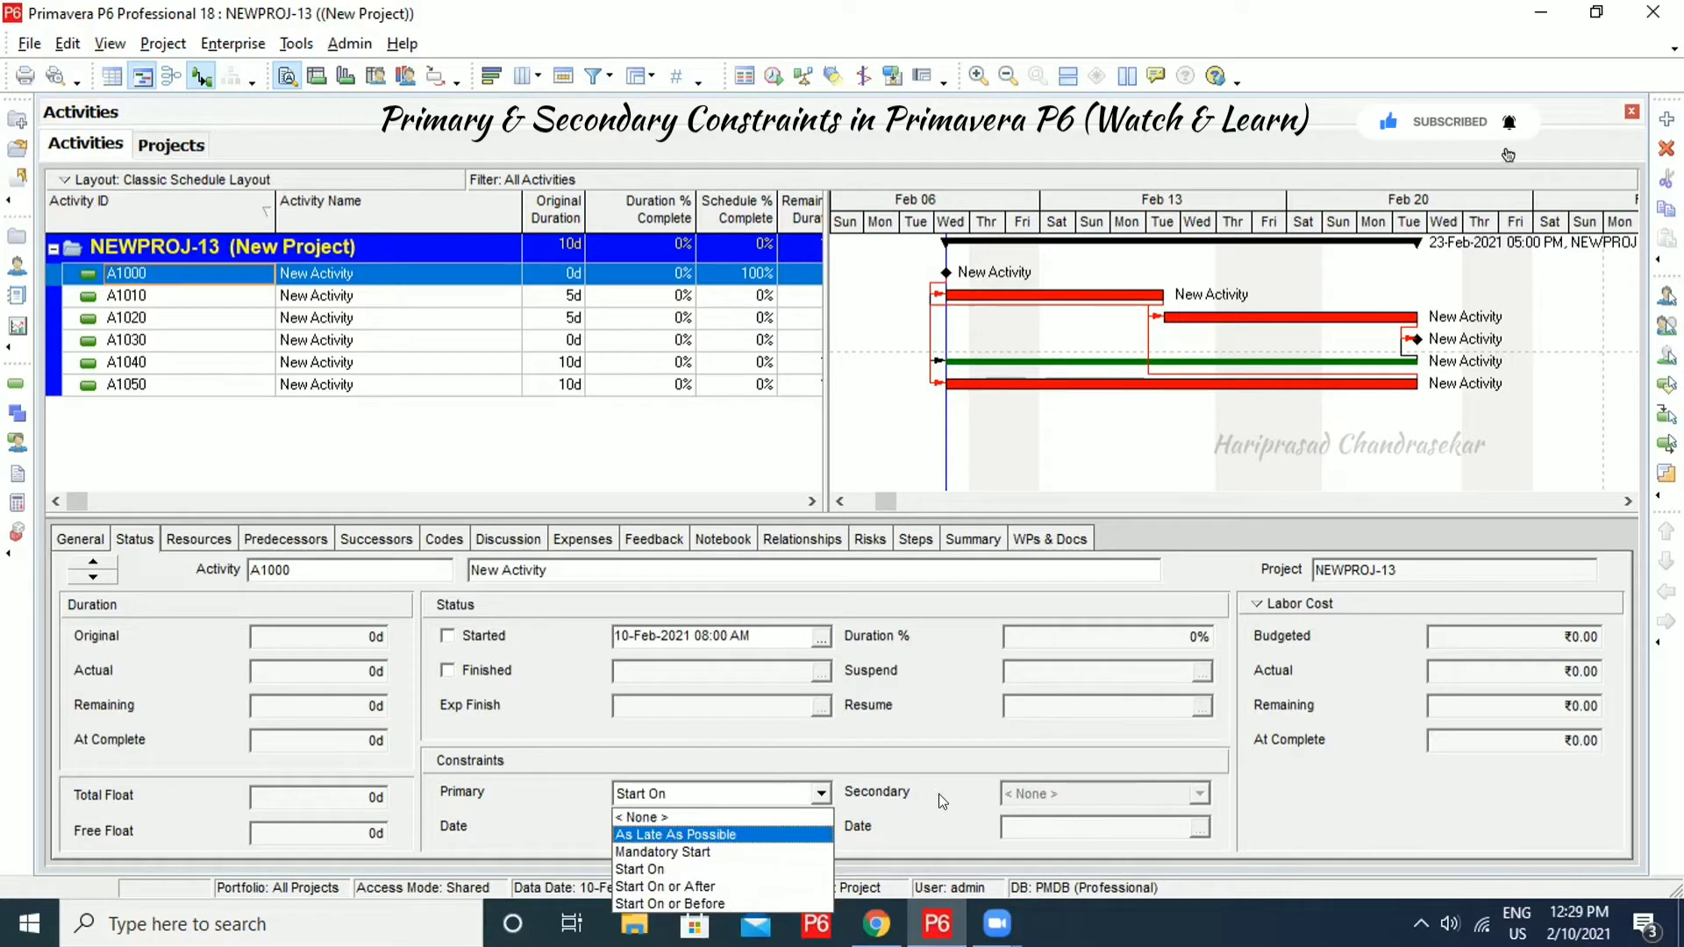
left_click(683, 886)
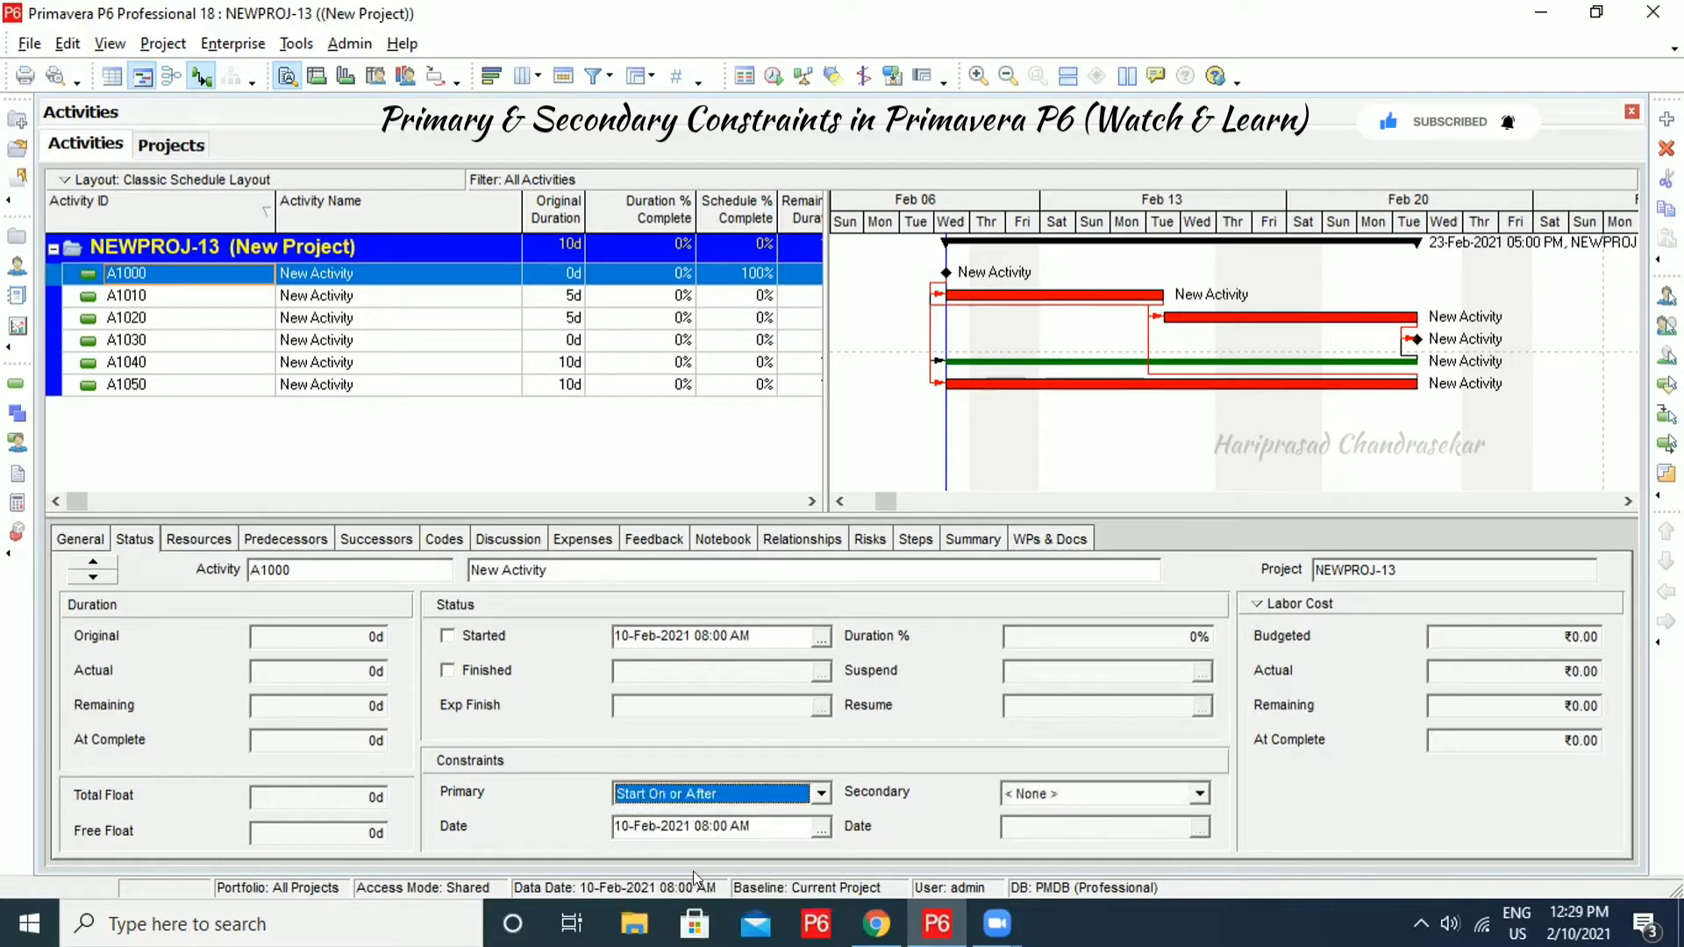
- Keep A1000's secondary constraint None, reset its primary to None, then select A1050 and A1030
left_click(1198, 795)
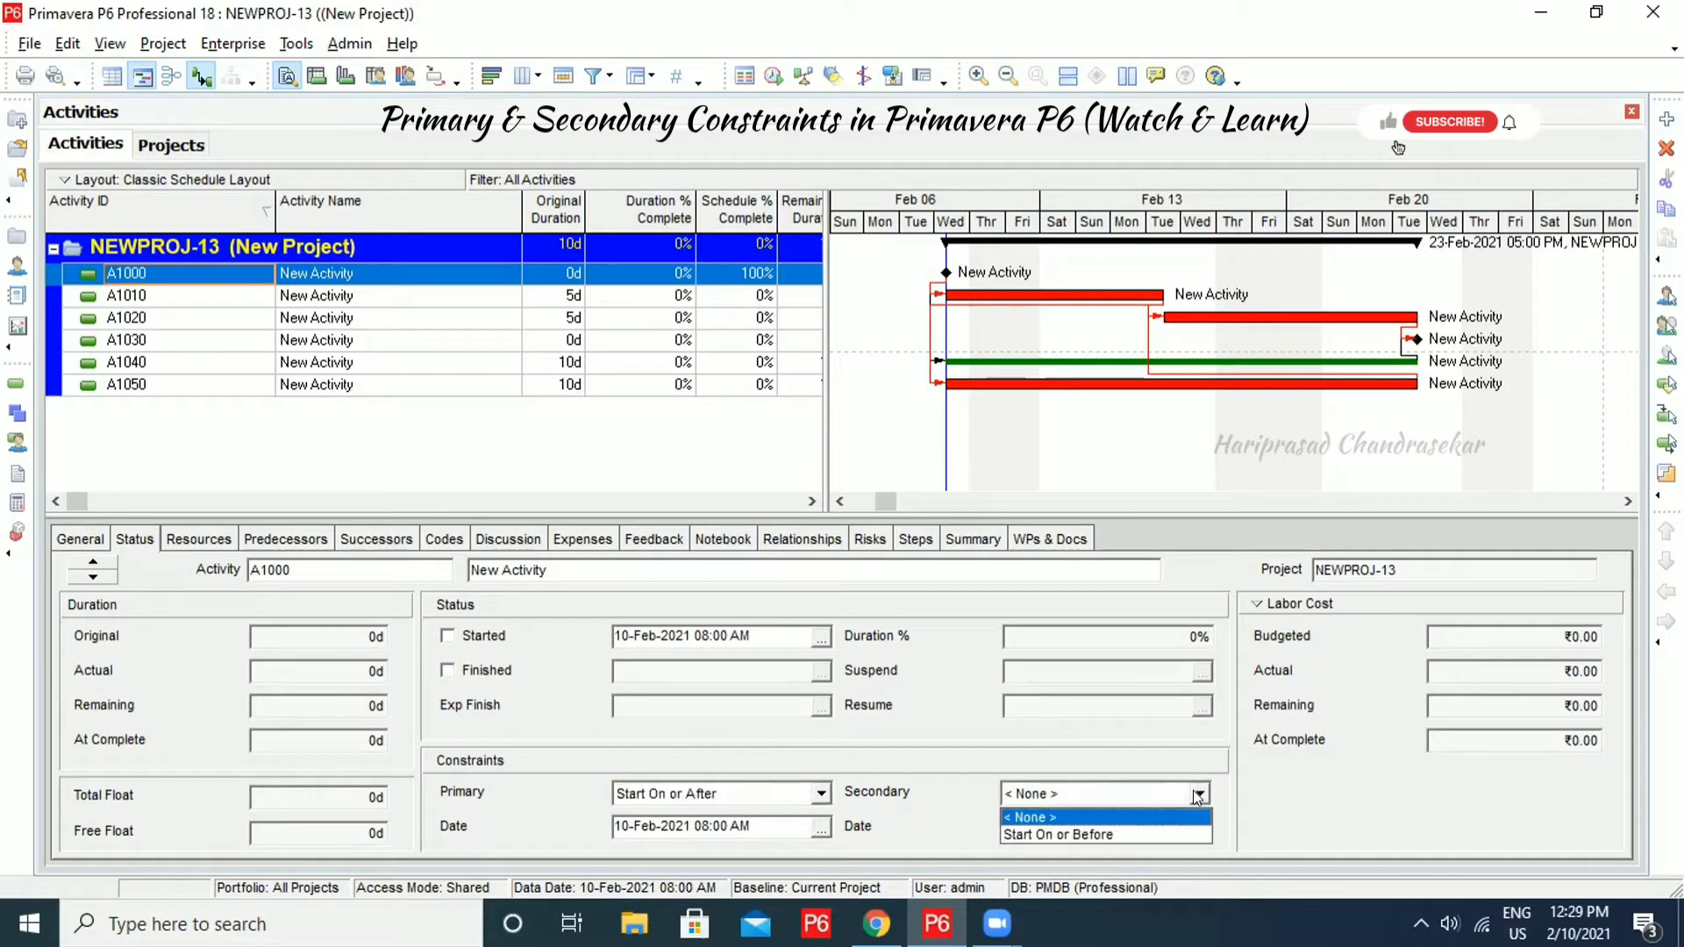
left_click(1194, 794)
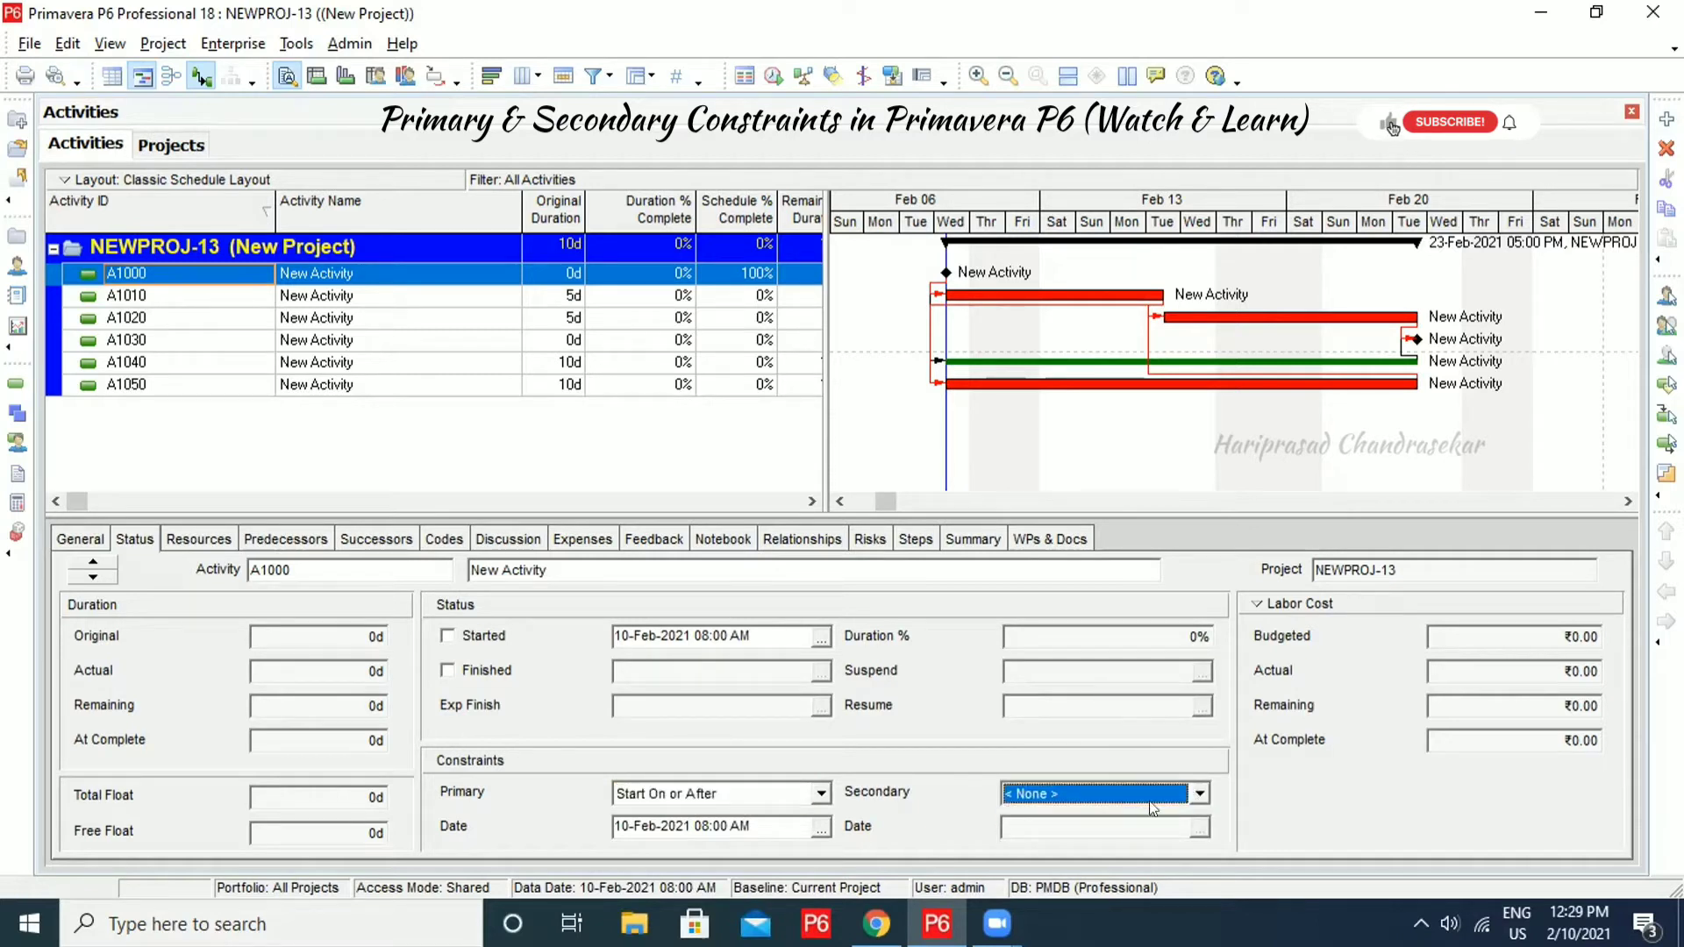
left_click(1098, 792)
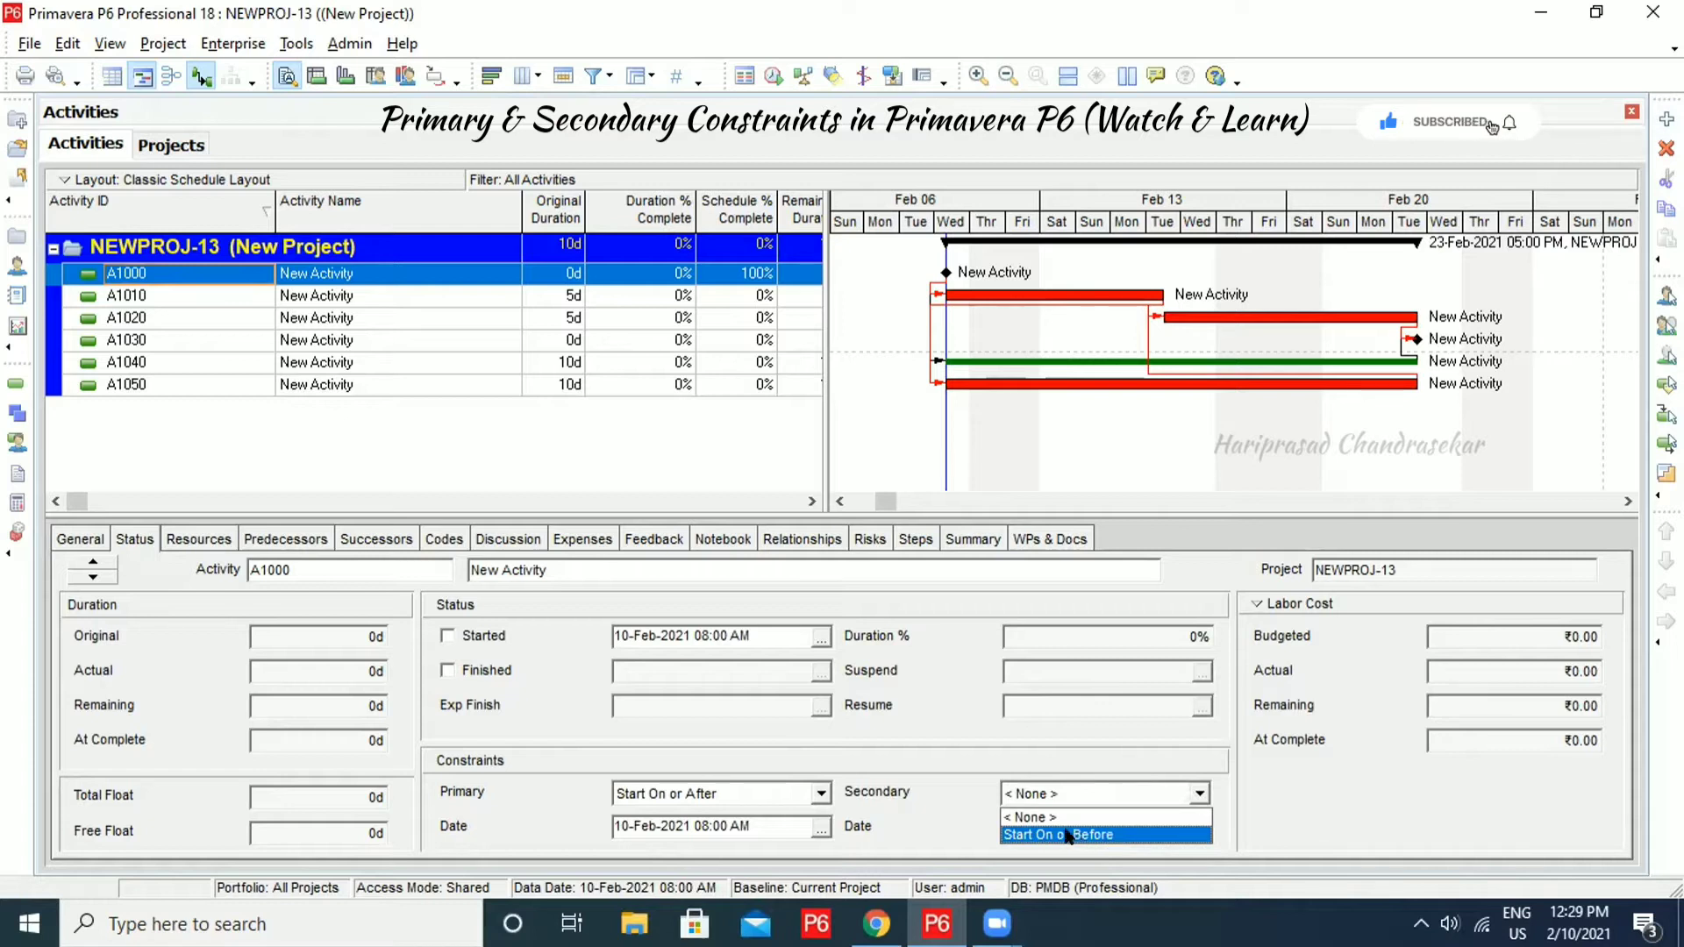
left_click(820, 795)
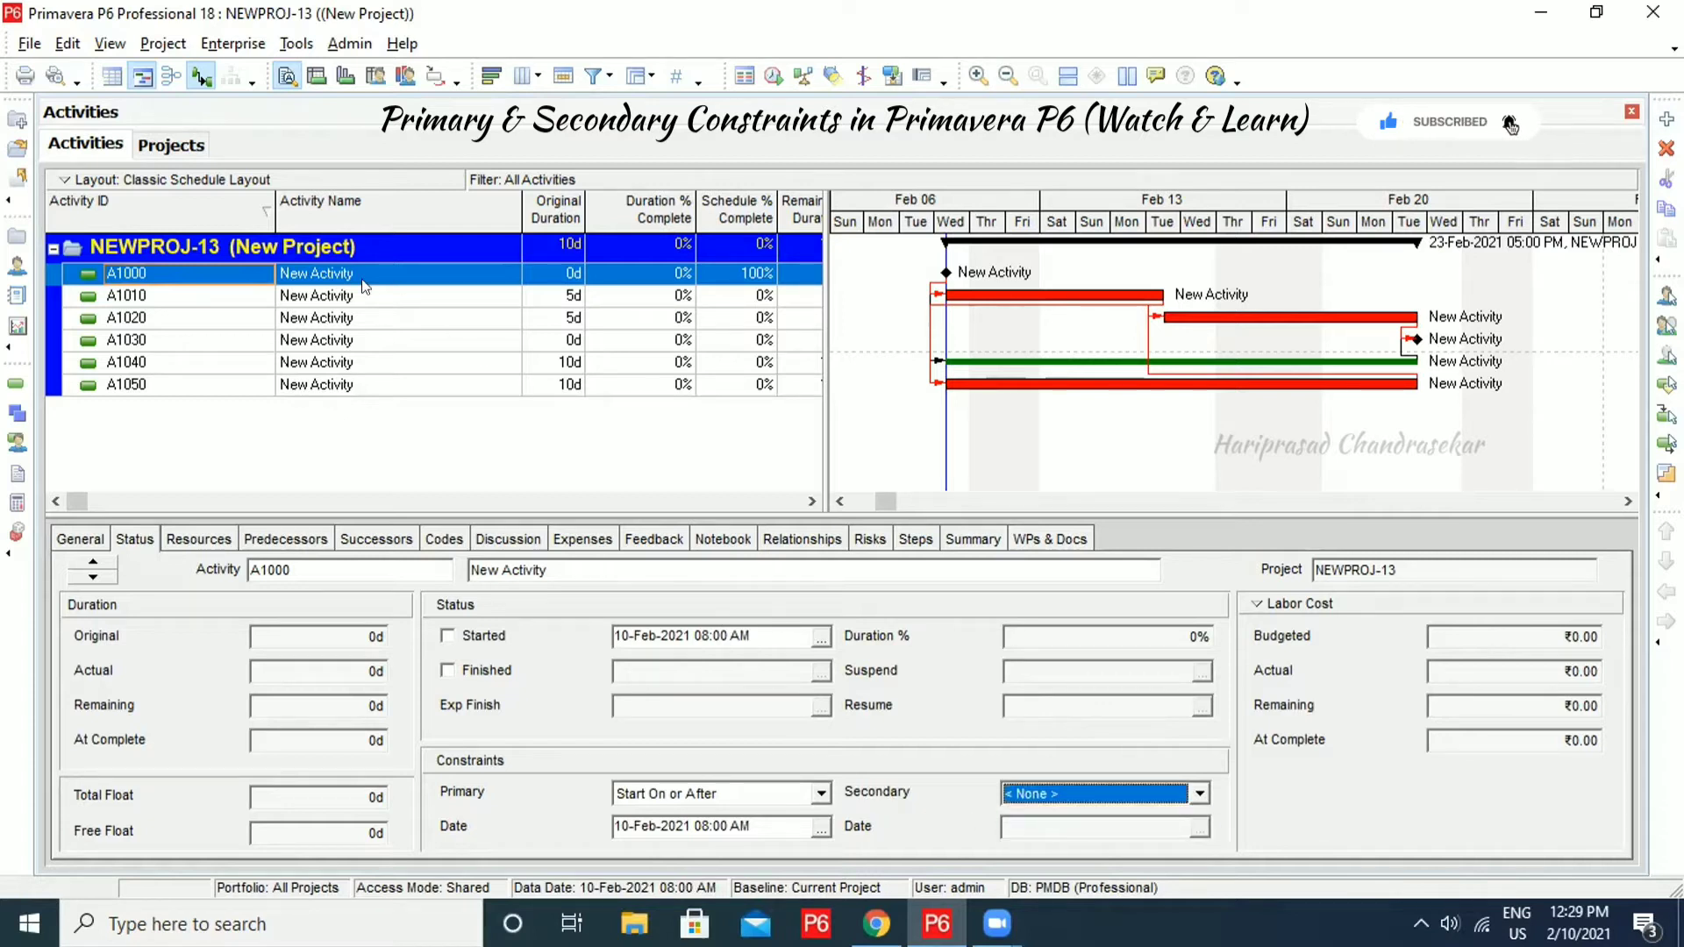
left_click(820, 791)
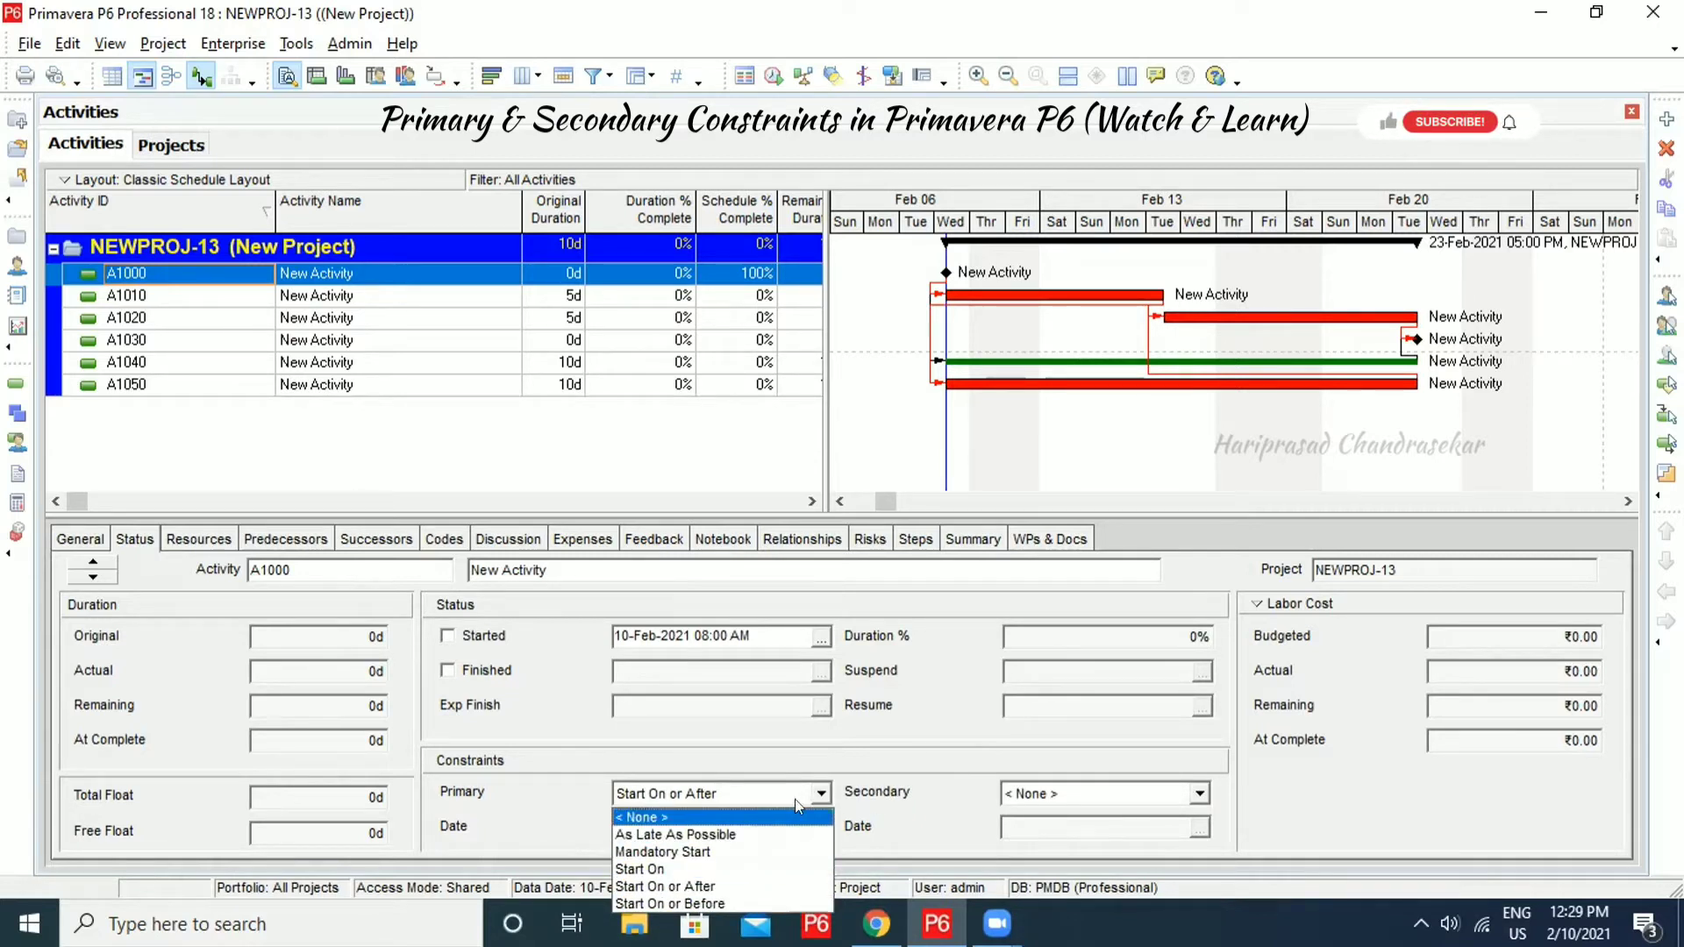
left_click(718, 818)
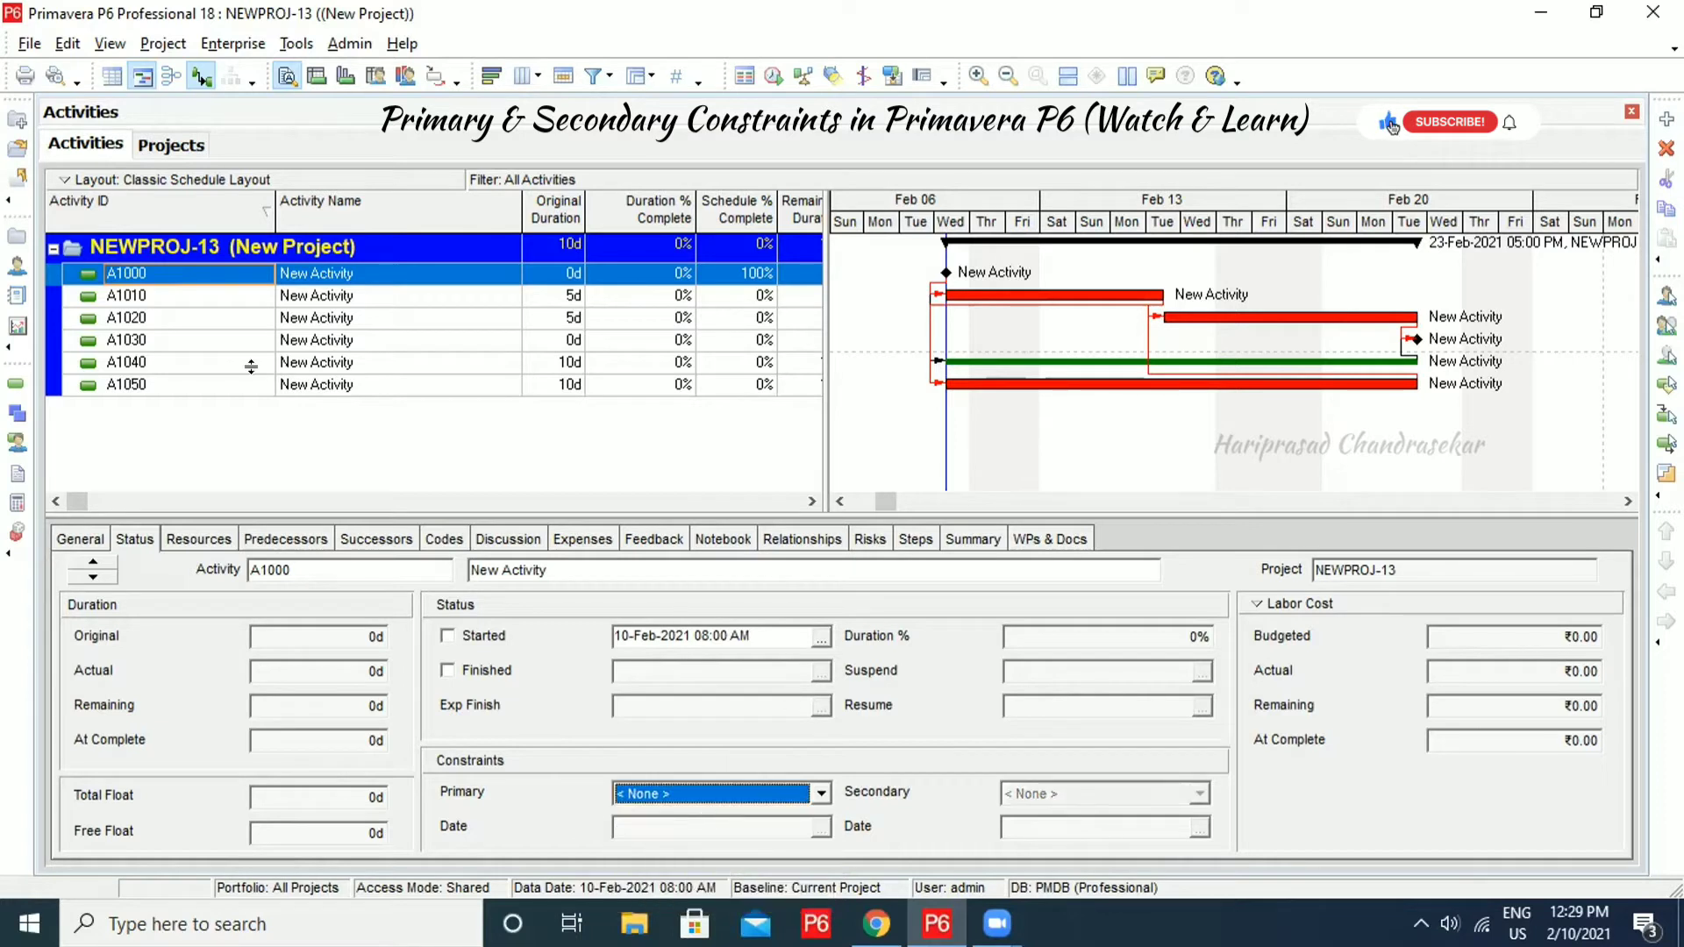
left_click(184, 386)
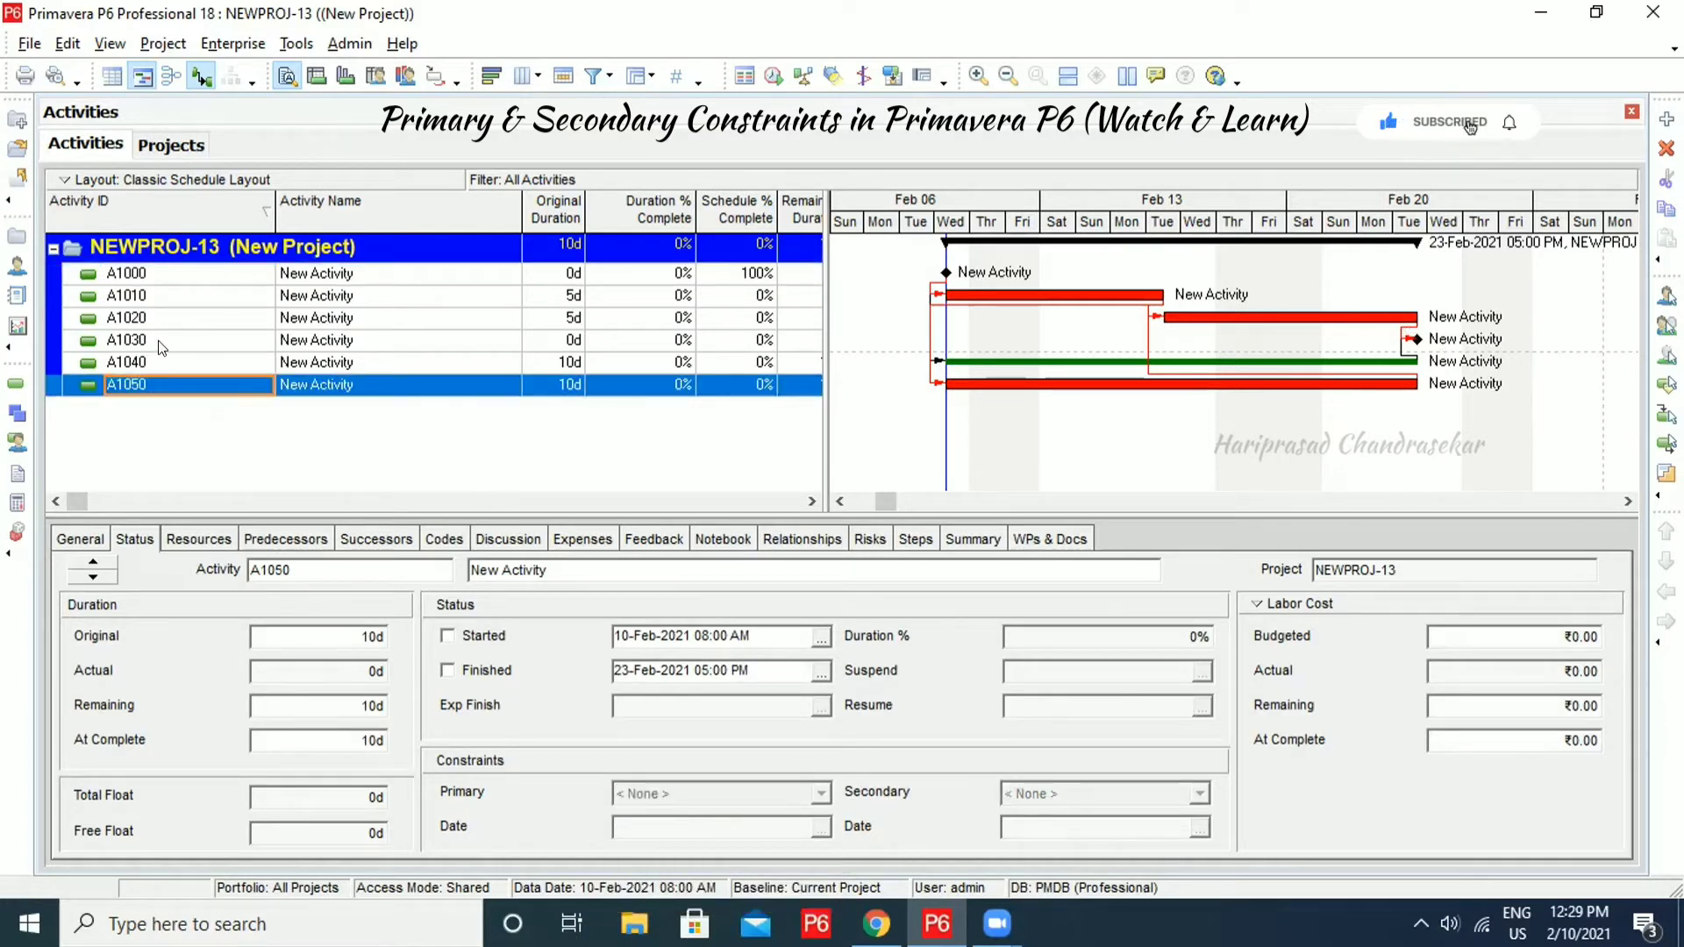
left_click(620, 343)
- Check A1030's primary constraint options and leave it at None
left_click(819, 794)
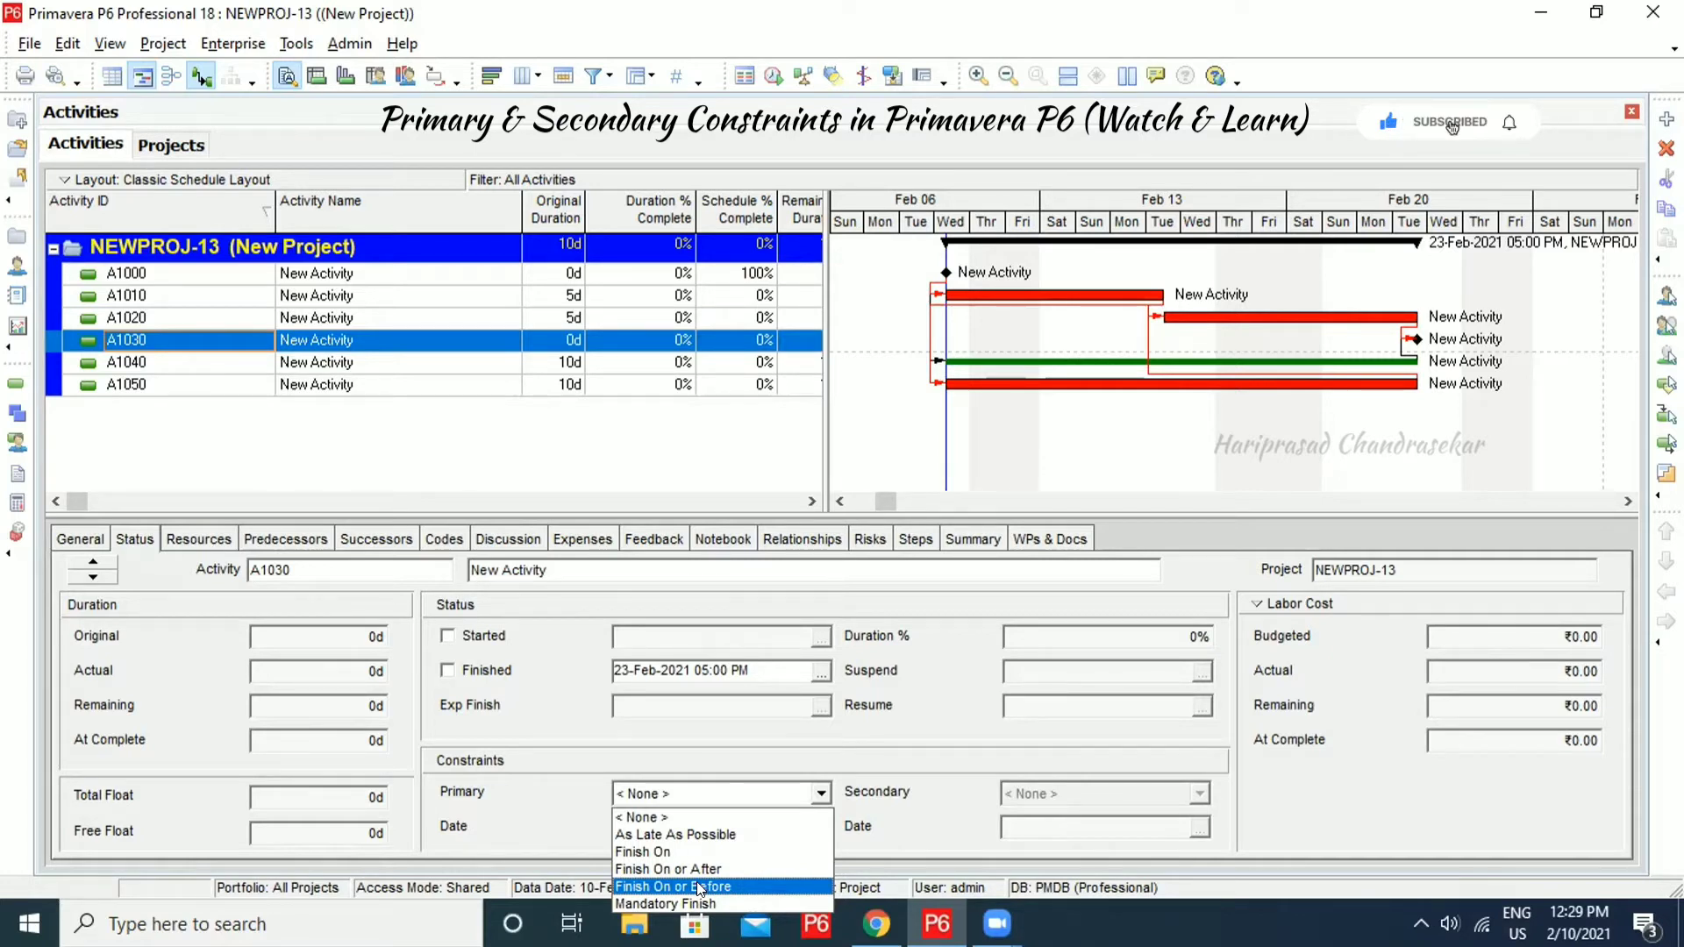
left_click(768, 767)
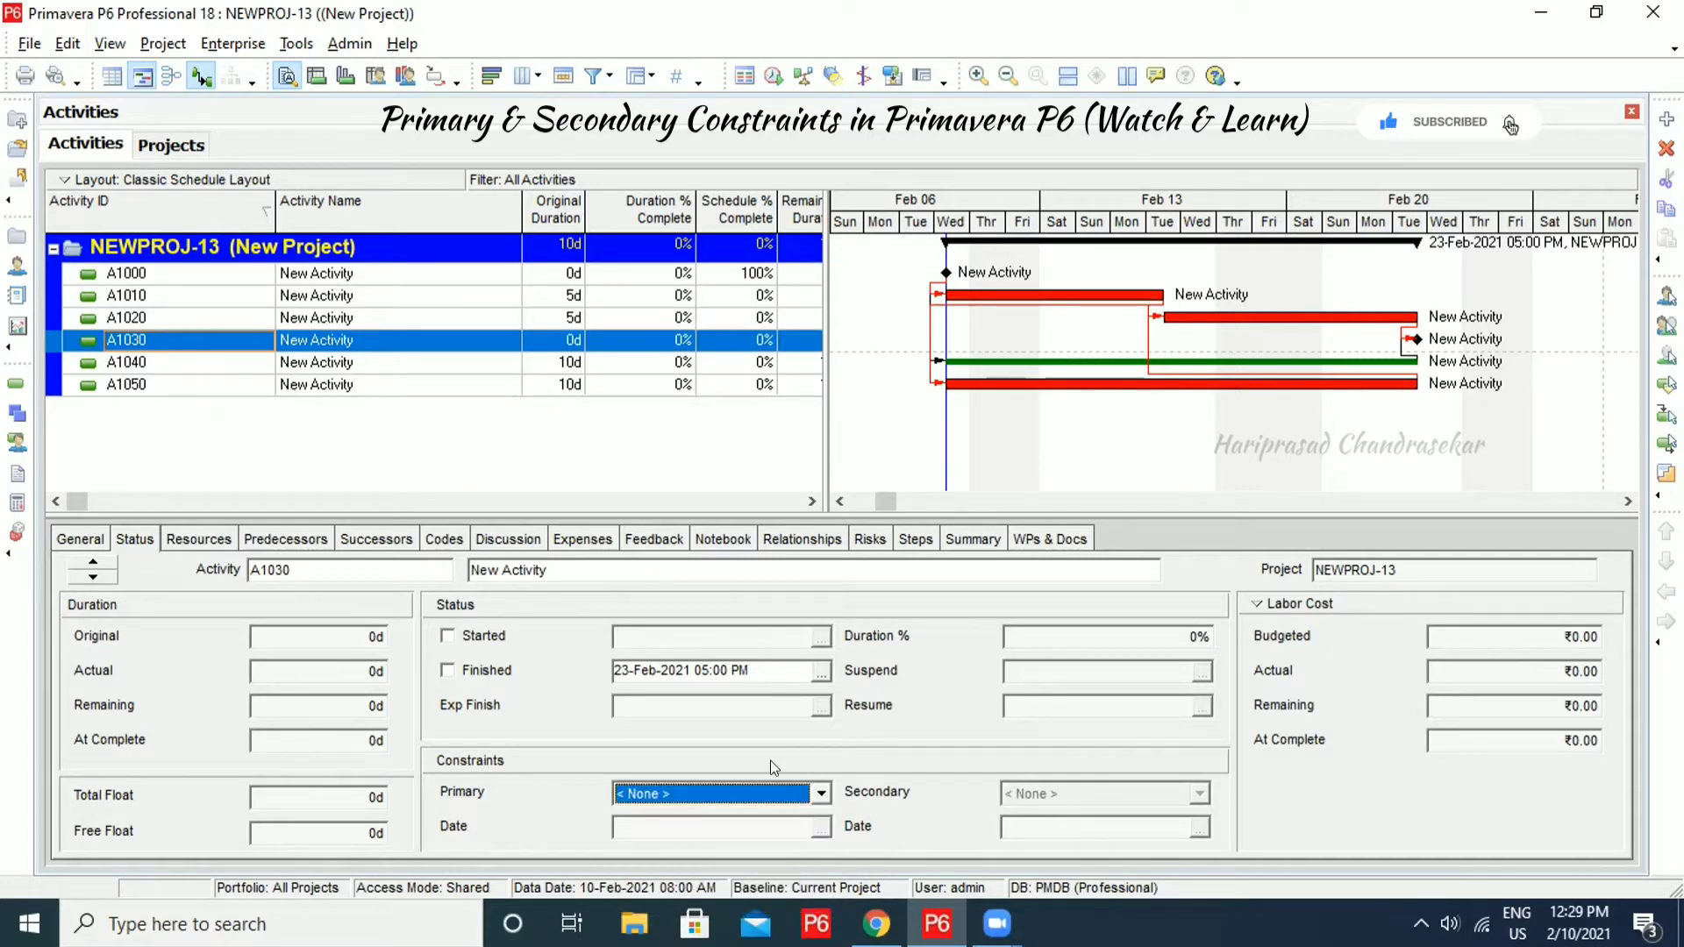
- Select activity A1010 and set its primary constraint to As Late As Possible
left_click(228, 295)
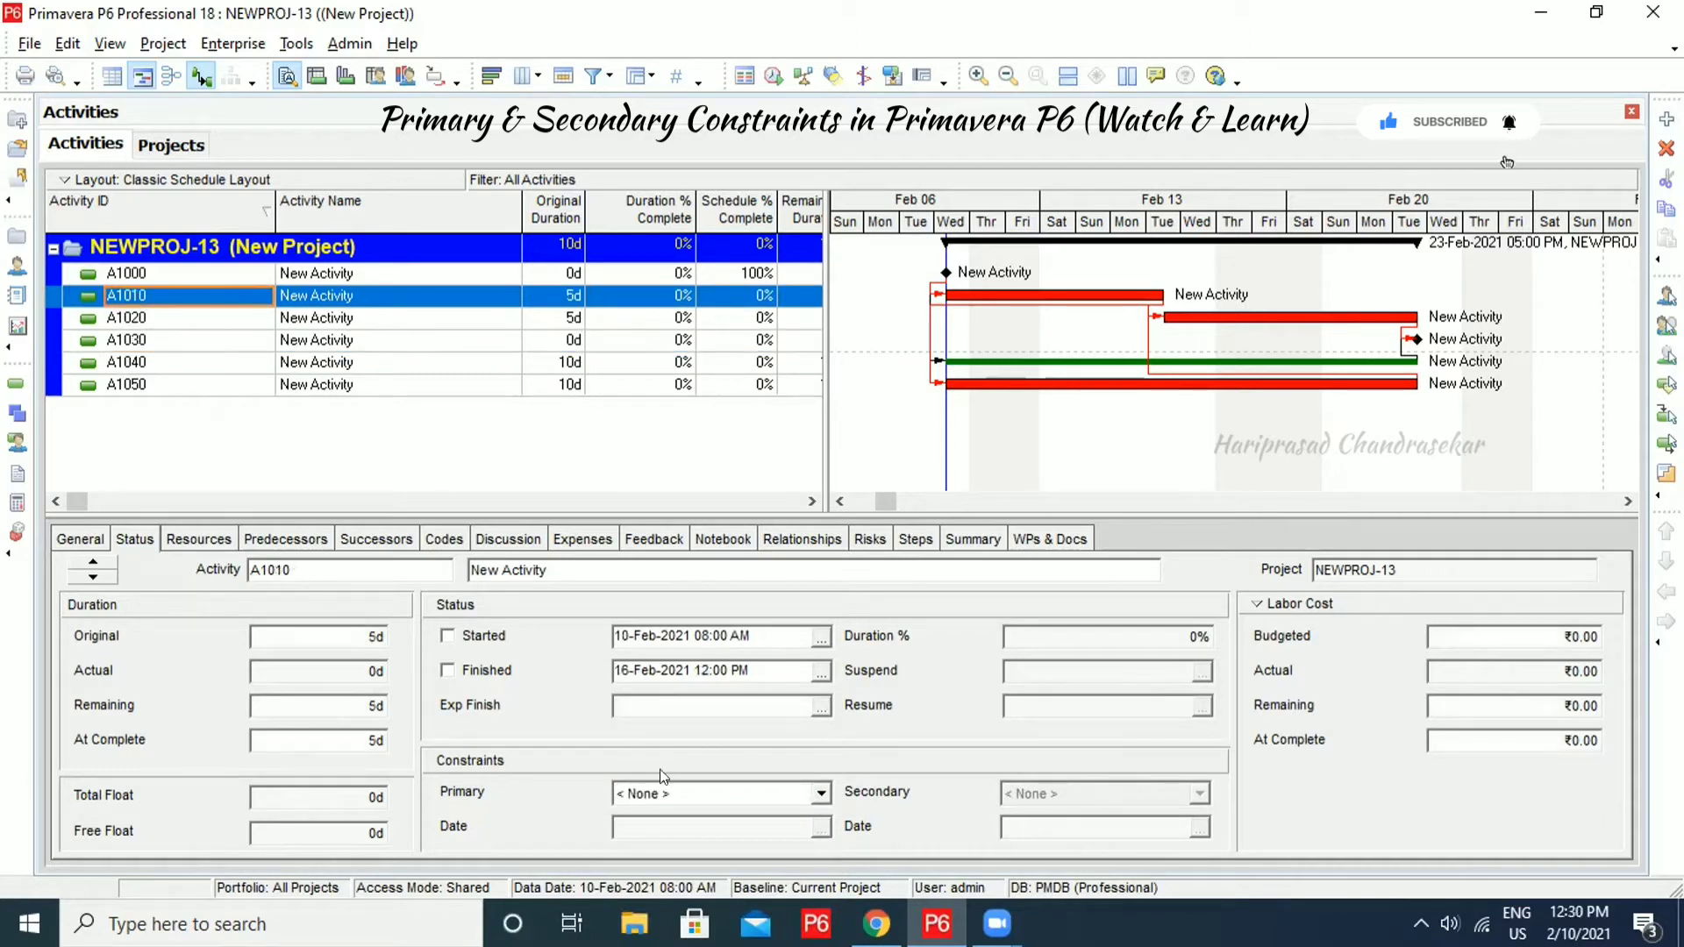
left_click(749, 794)
scroll(699, 843, "down", 1)
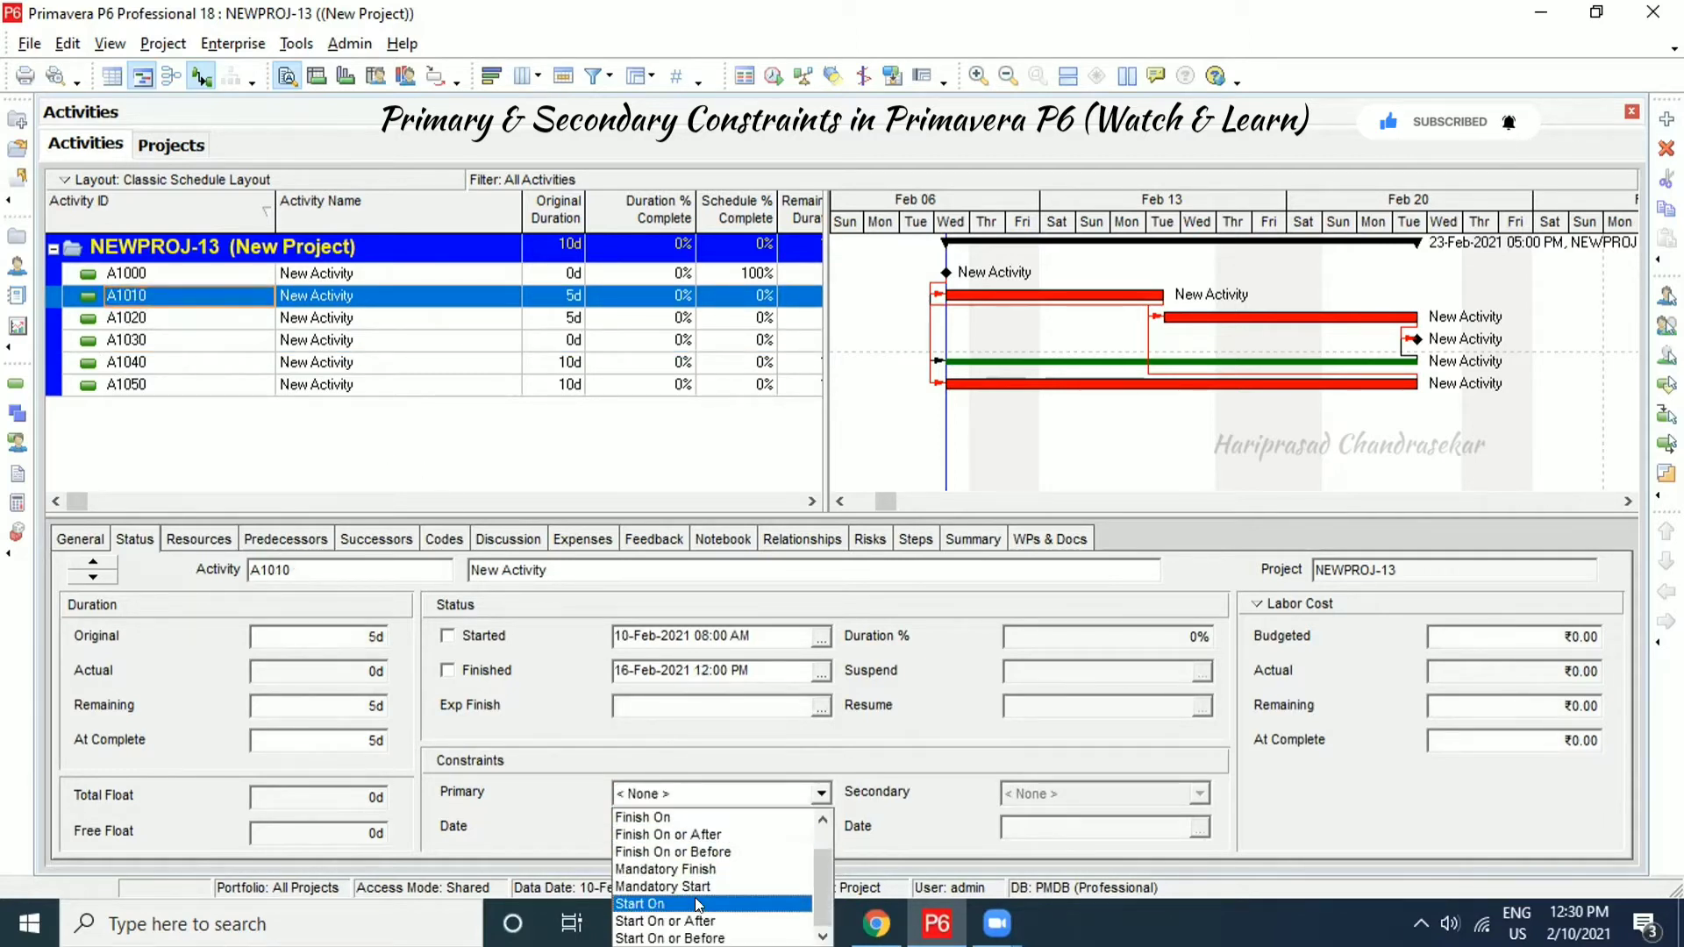
scroll(696, 904, "up", 2)
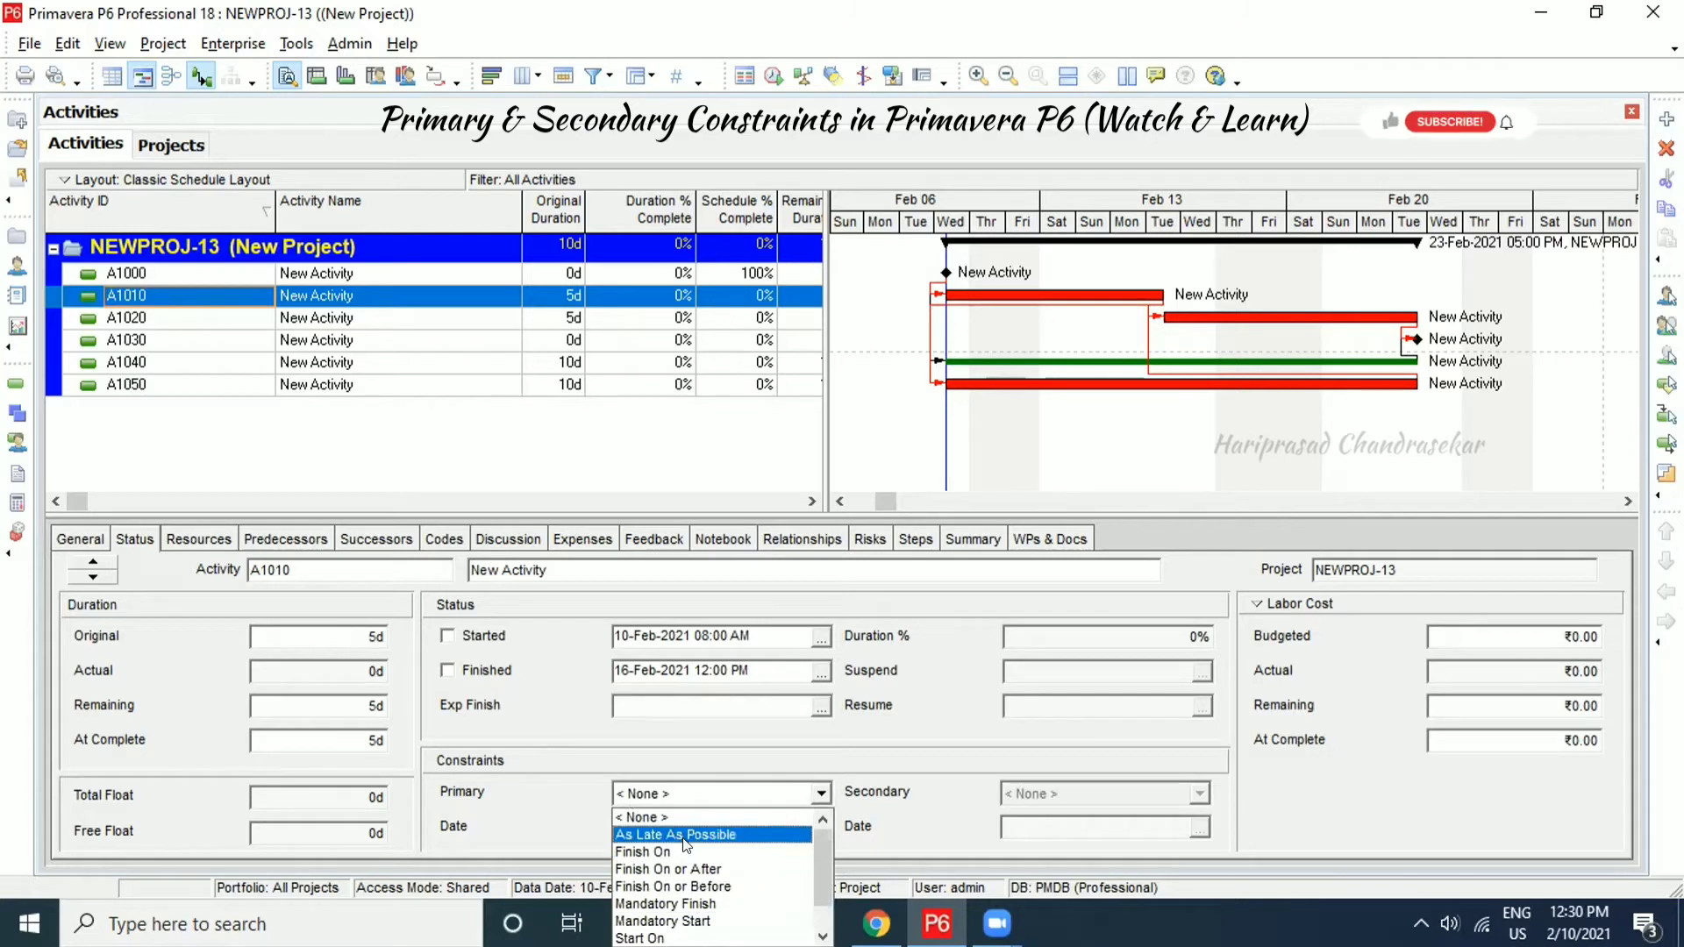
scroll(685, 841, "down", 1)
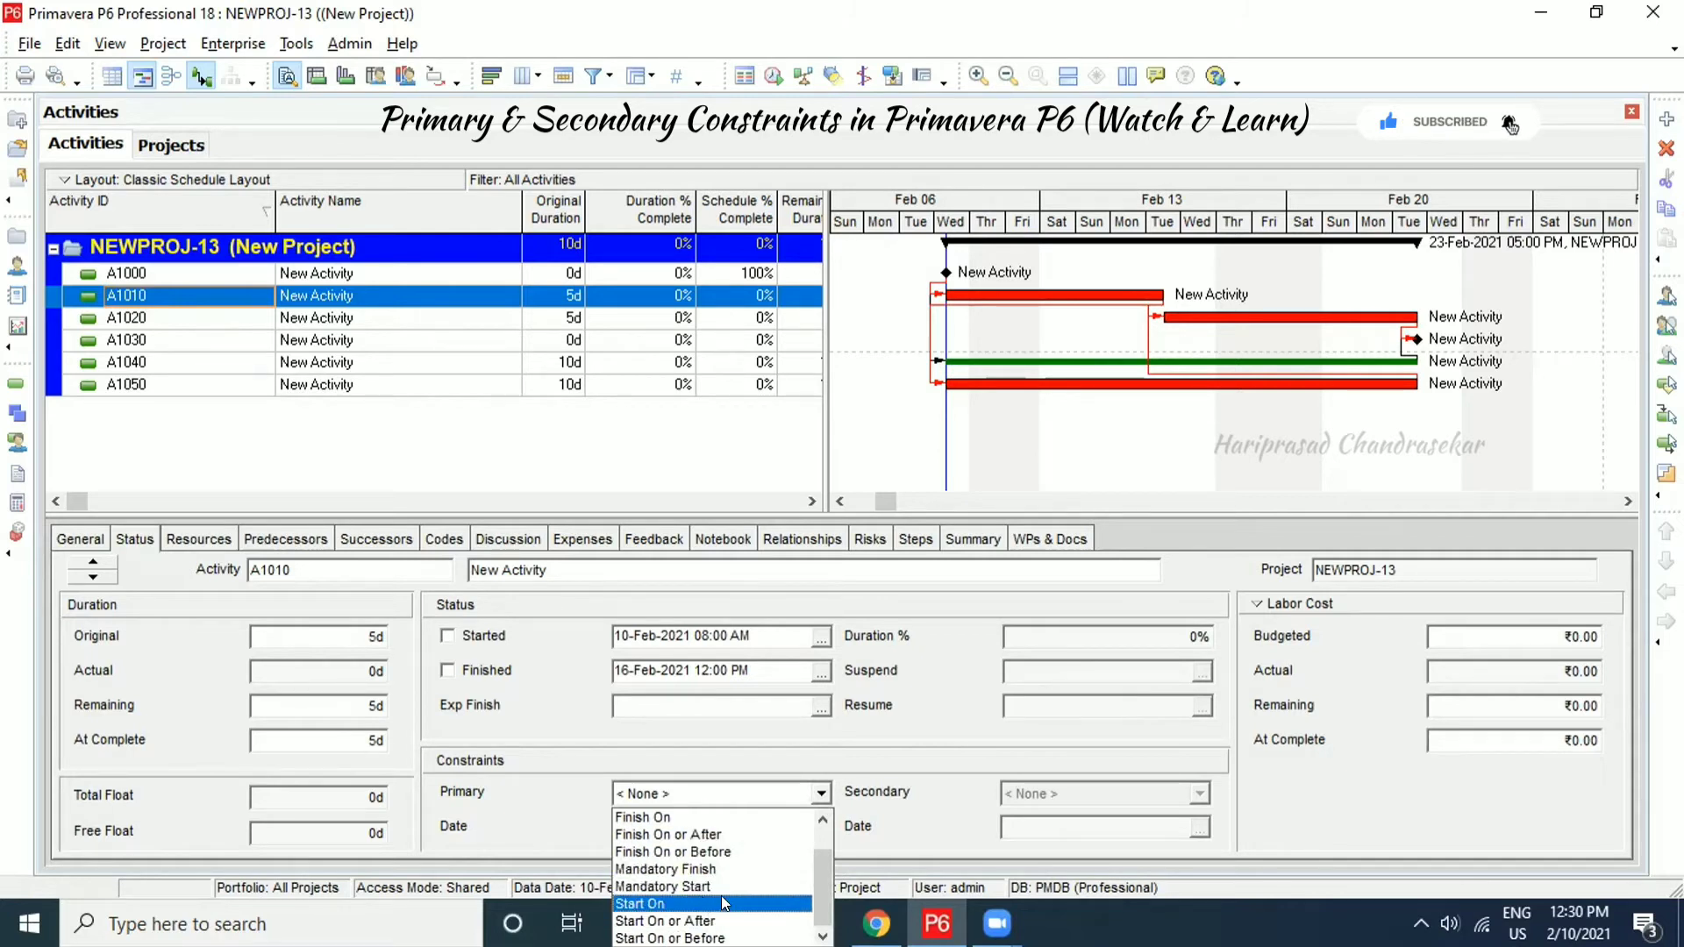
left_click_drag(819, 871, 819, 837)
left_click(711, 836)
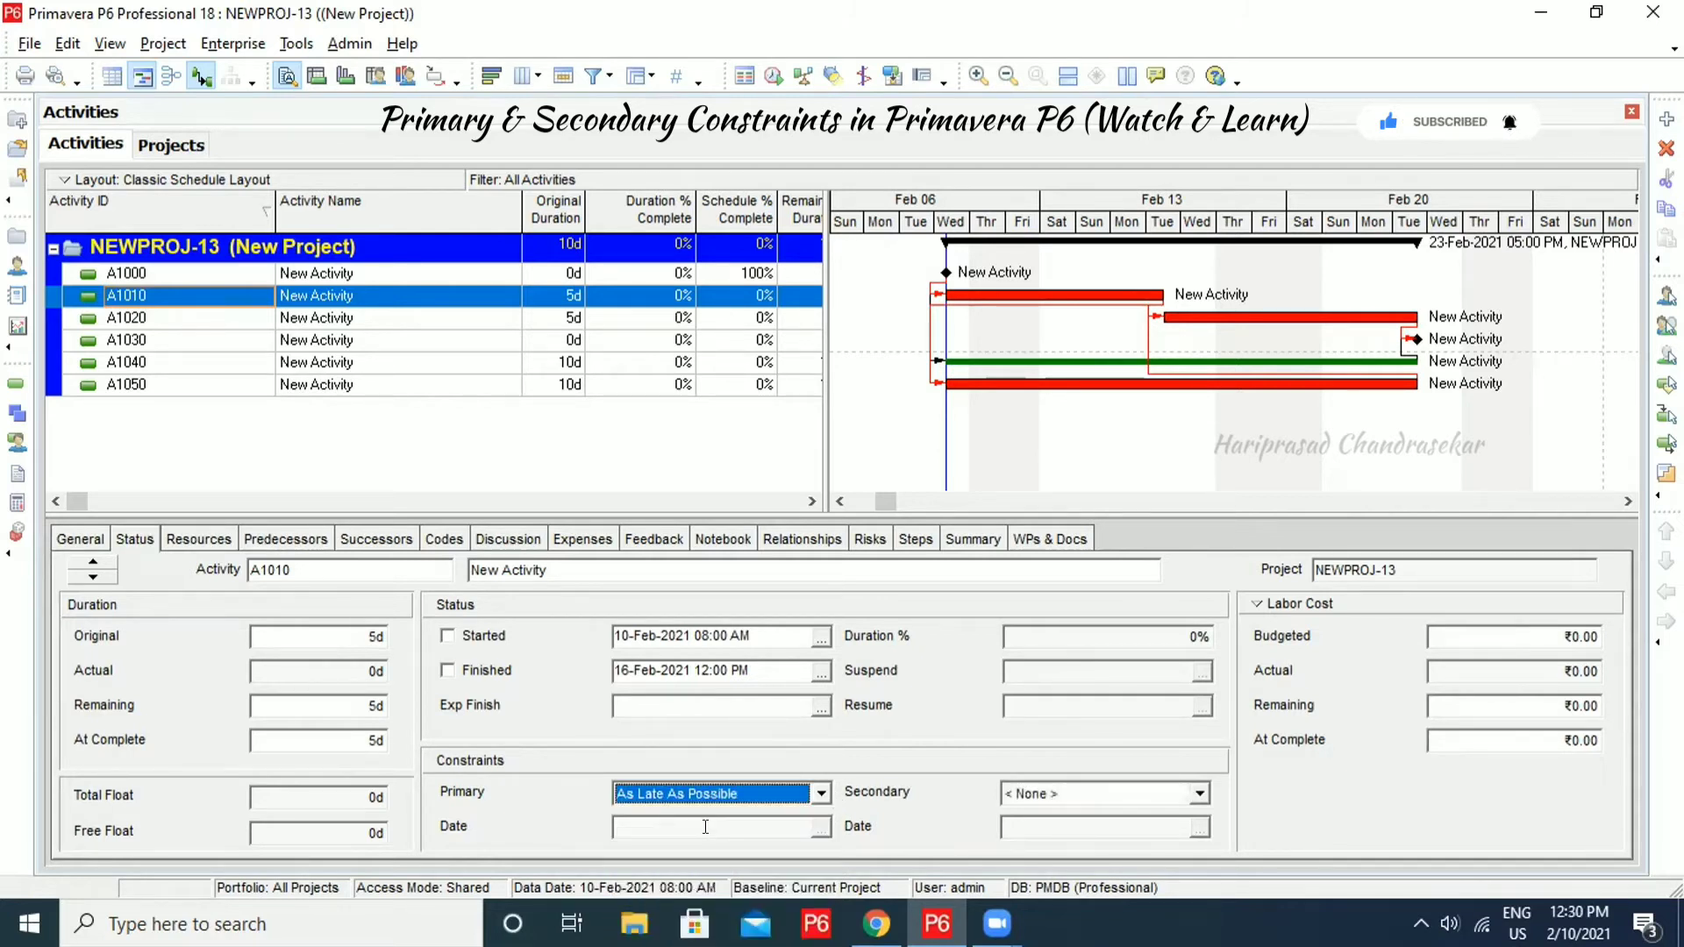
- Confirm A1010's secondary constraint stays None and review the primary constraint types
left_click(1126, 798)
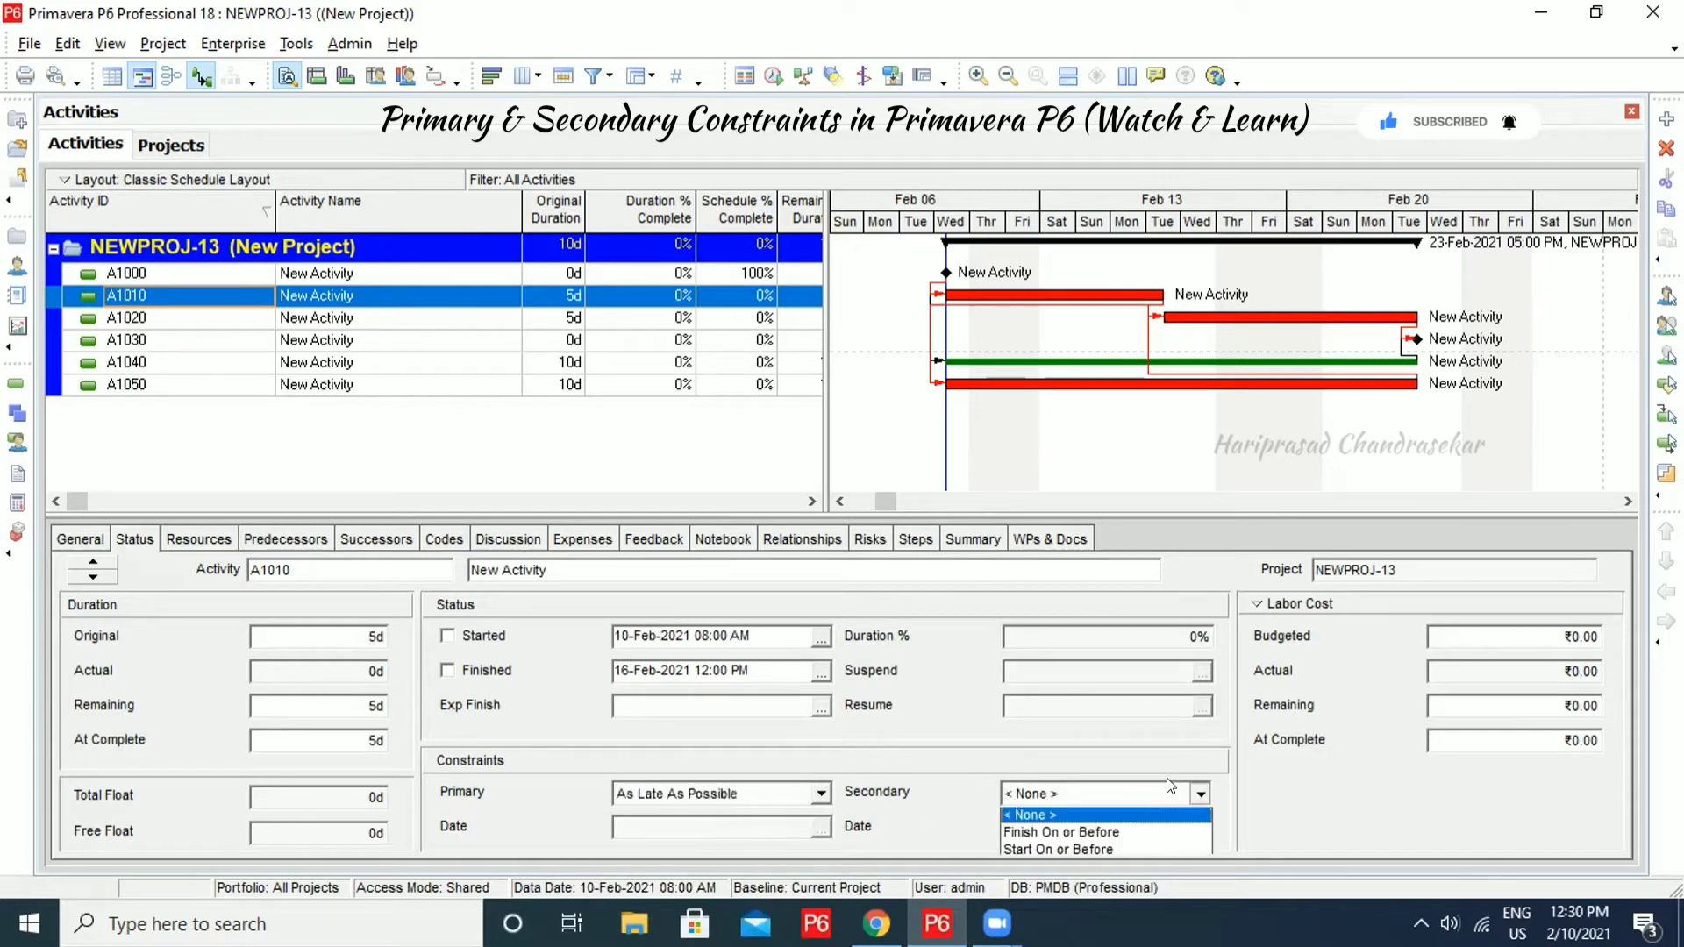
left_click(1114, 809)
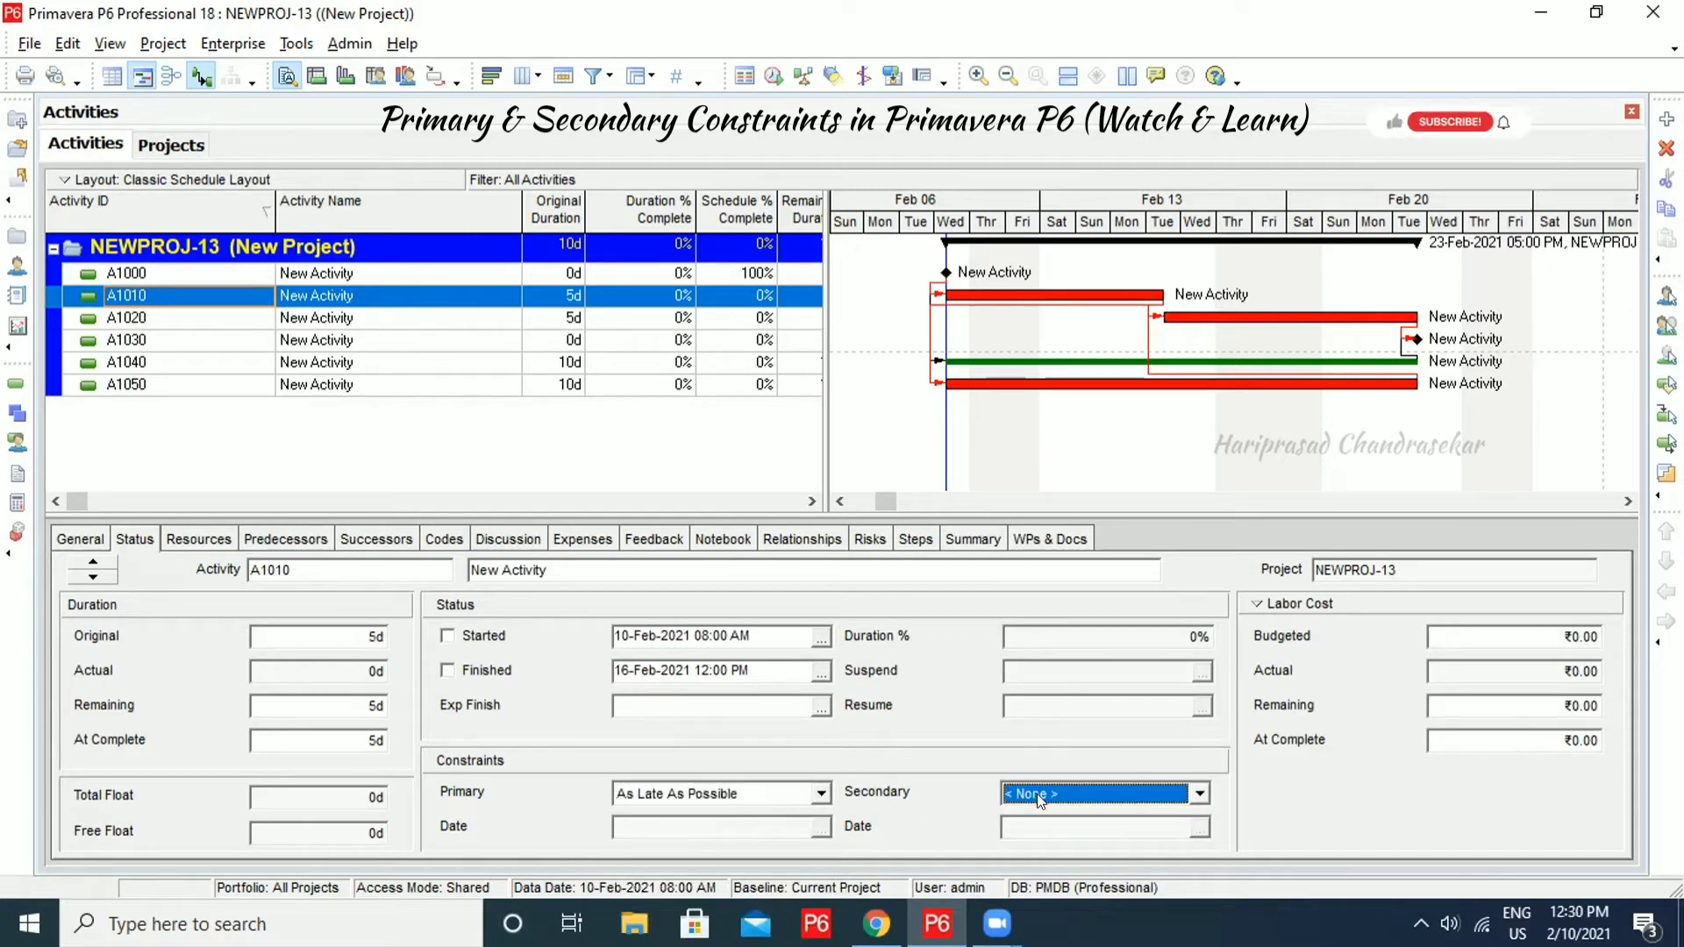
left_click(816, 833)
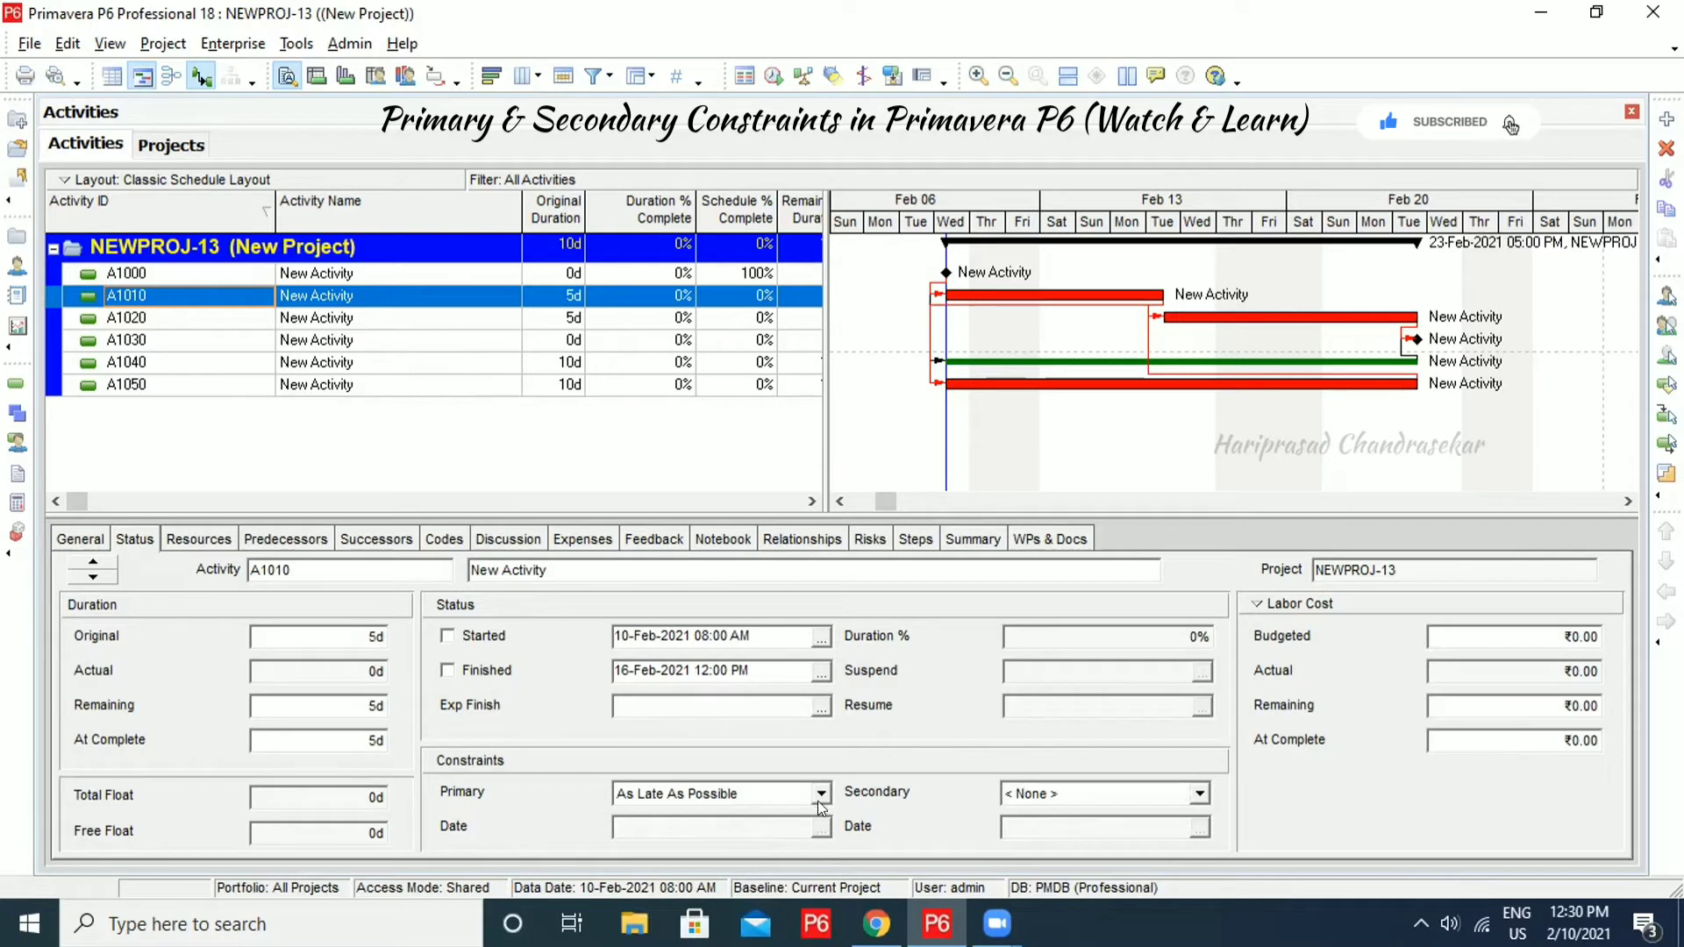
left_click(821, 794)
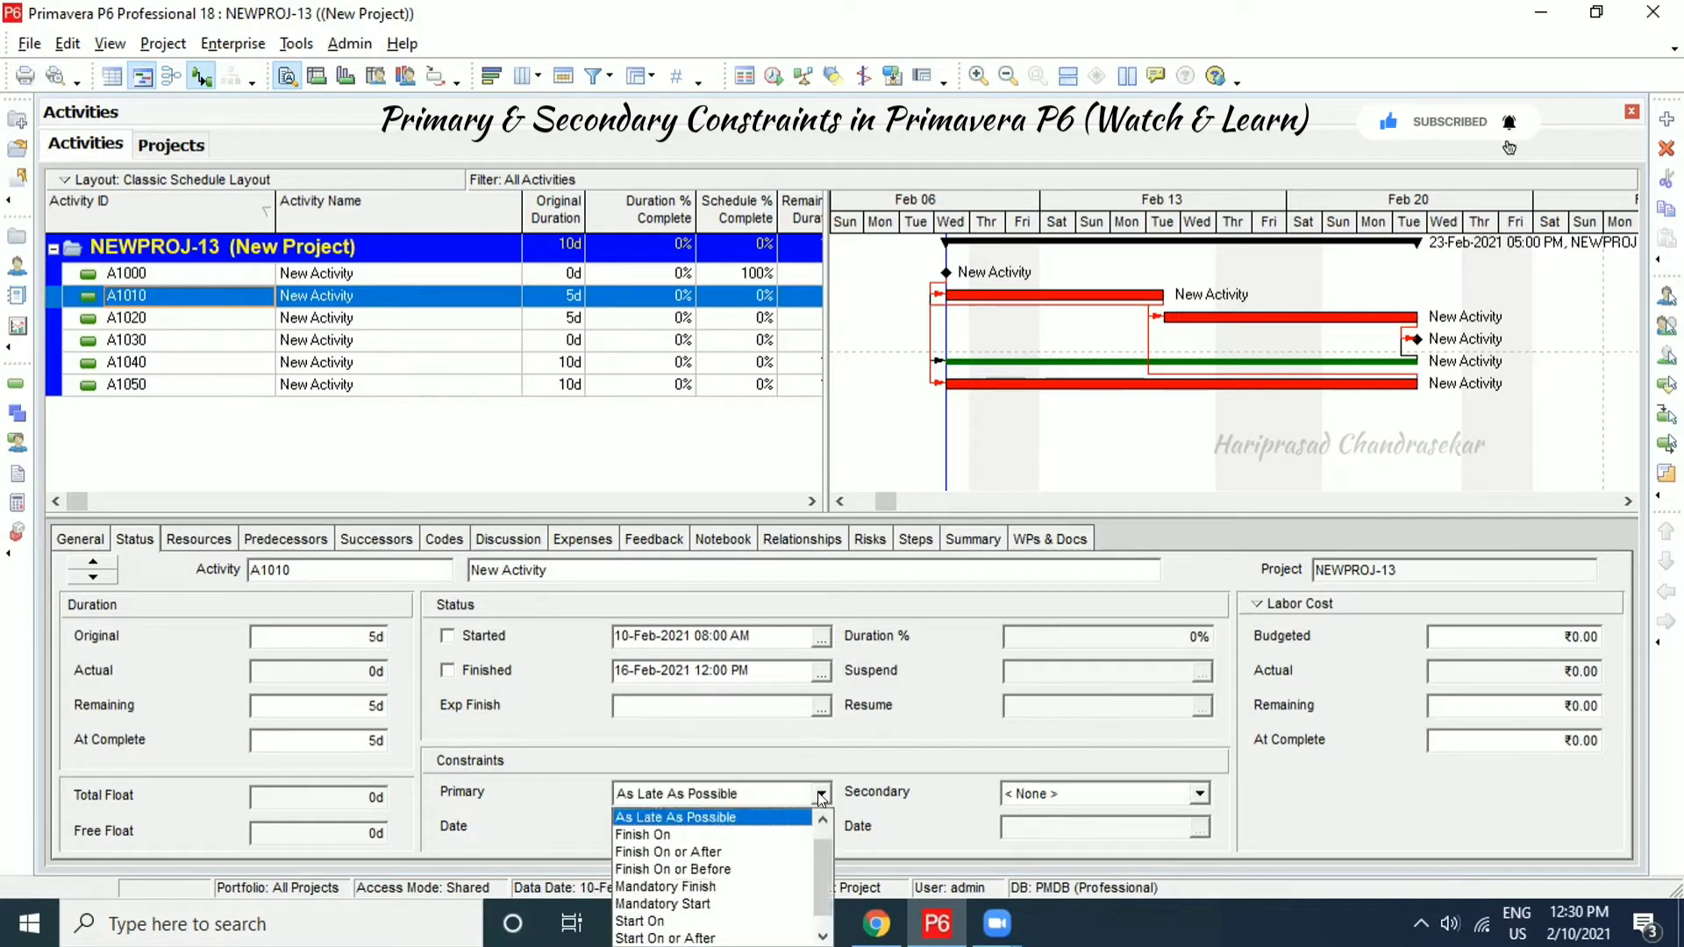
- Try Finish On, Mandatory Start and Mandatory Finish on A1010, returning to As Late As Possible
left_click(672, 835)
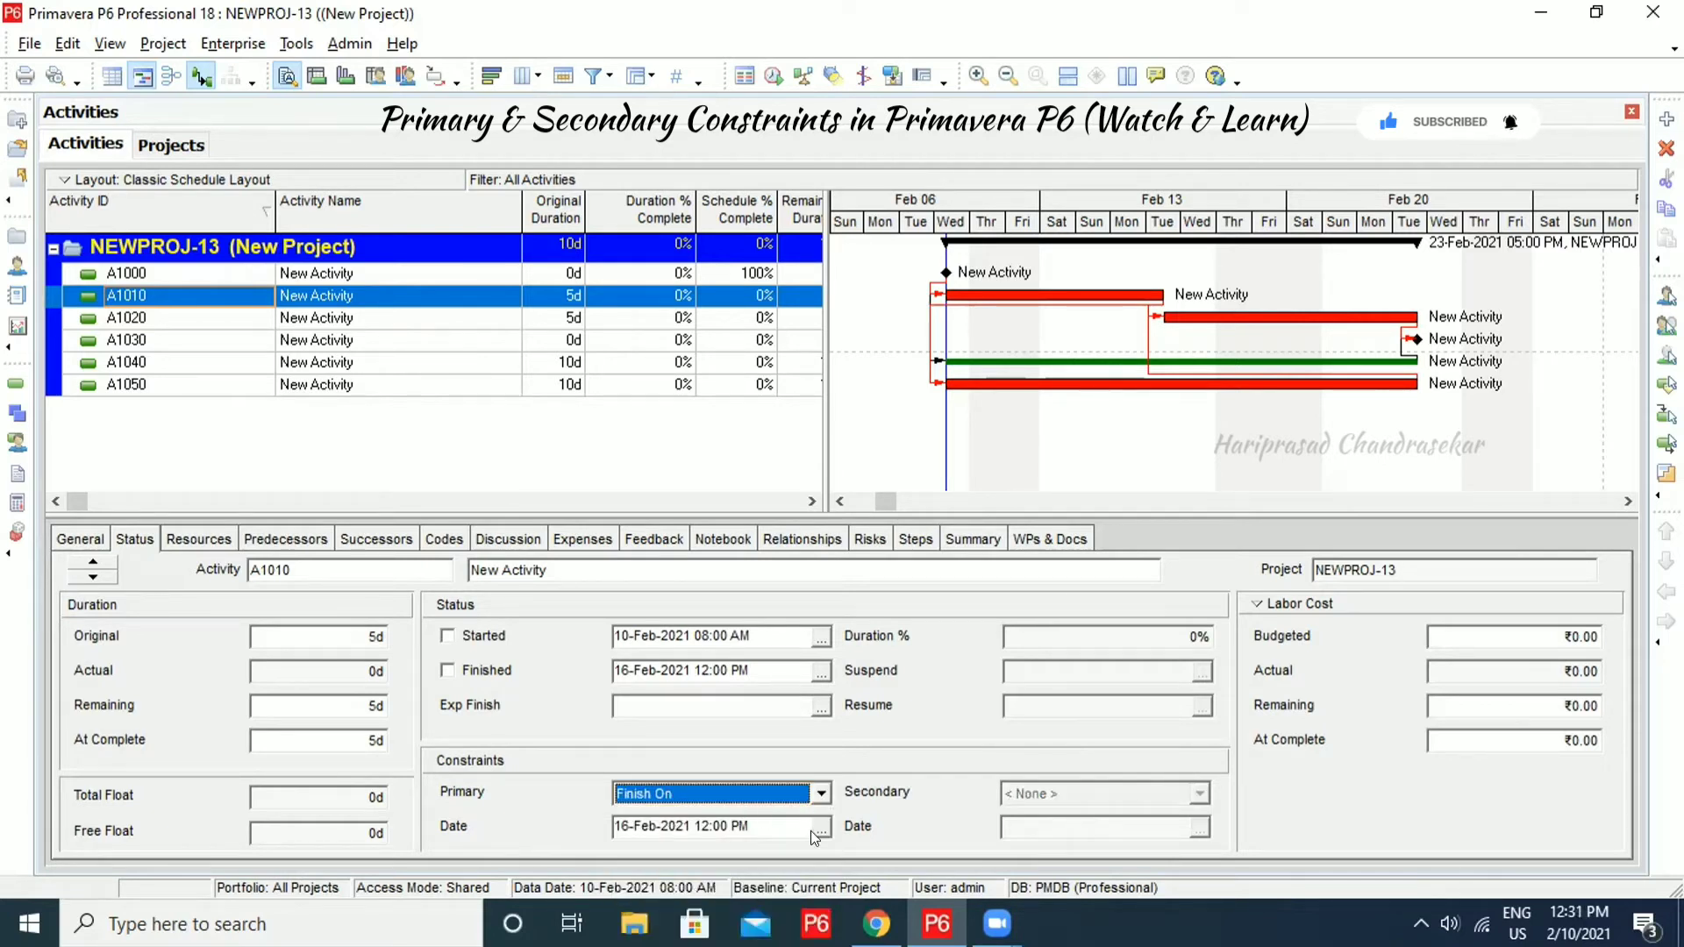
left_click(811, 793)
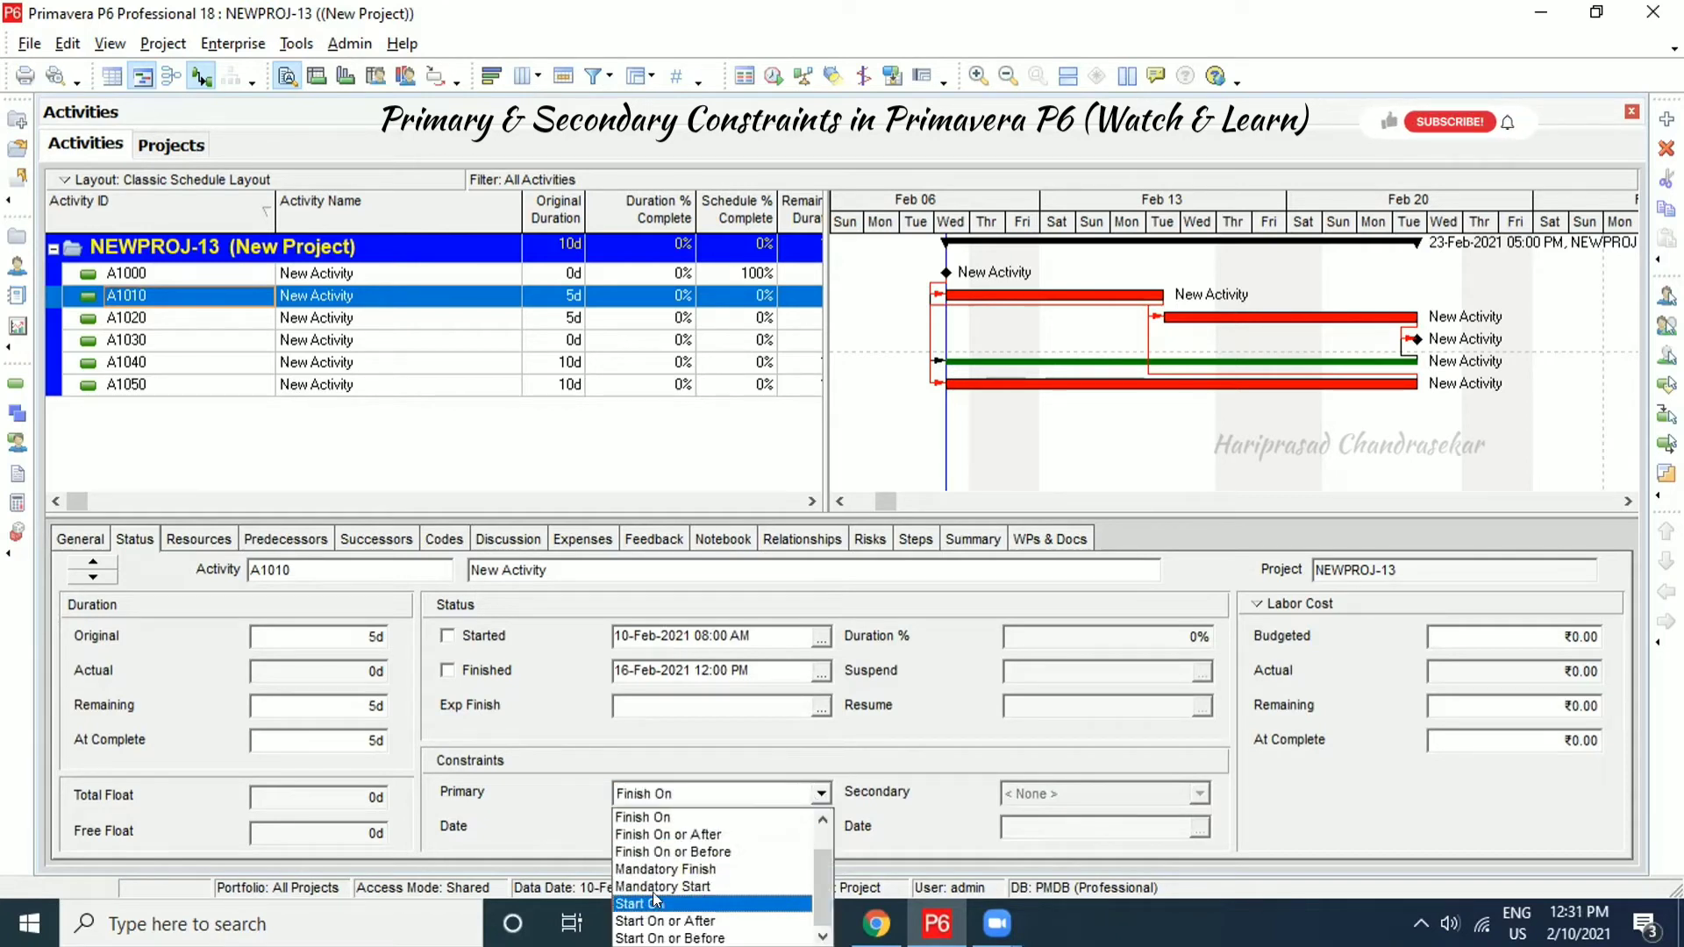
left_click(680, 882)
left_click(808, 796)
scroll(702, 881, "up", 1)
left_click(700, 853)
left_click(821, 793)
scroll(720, 860, "up", 2)
left_click(715, 835)
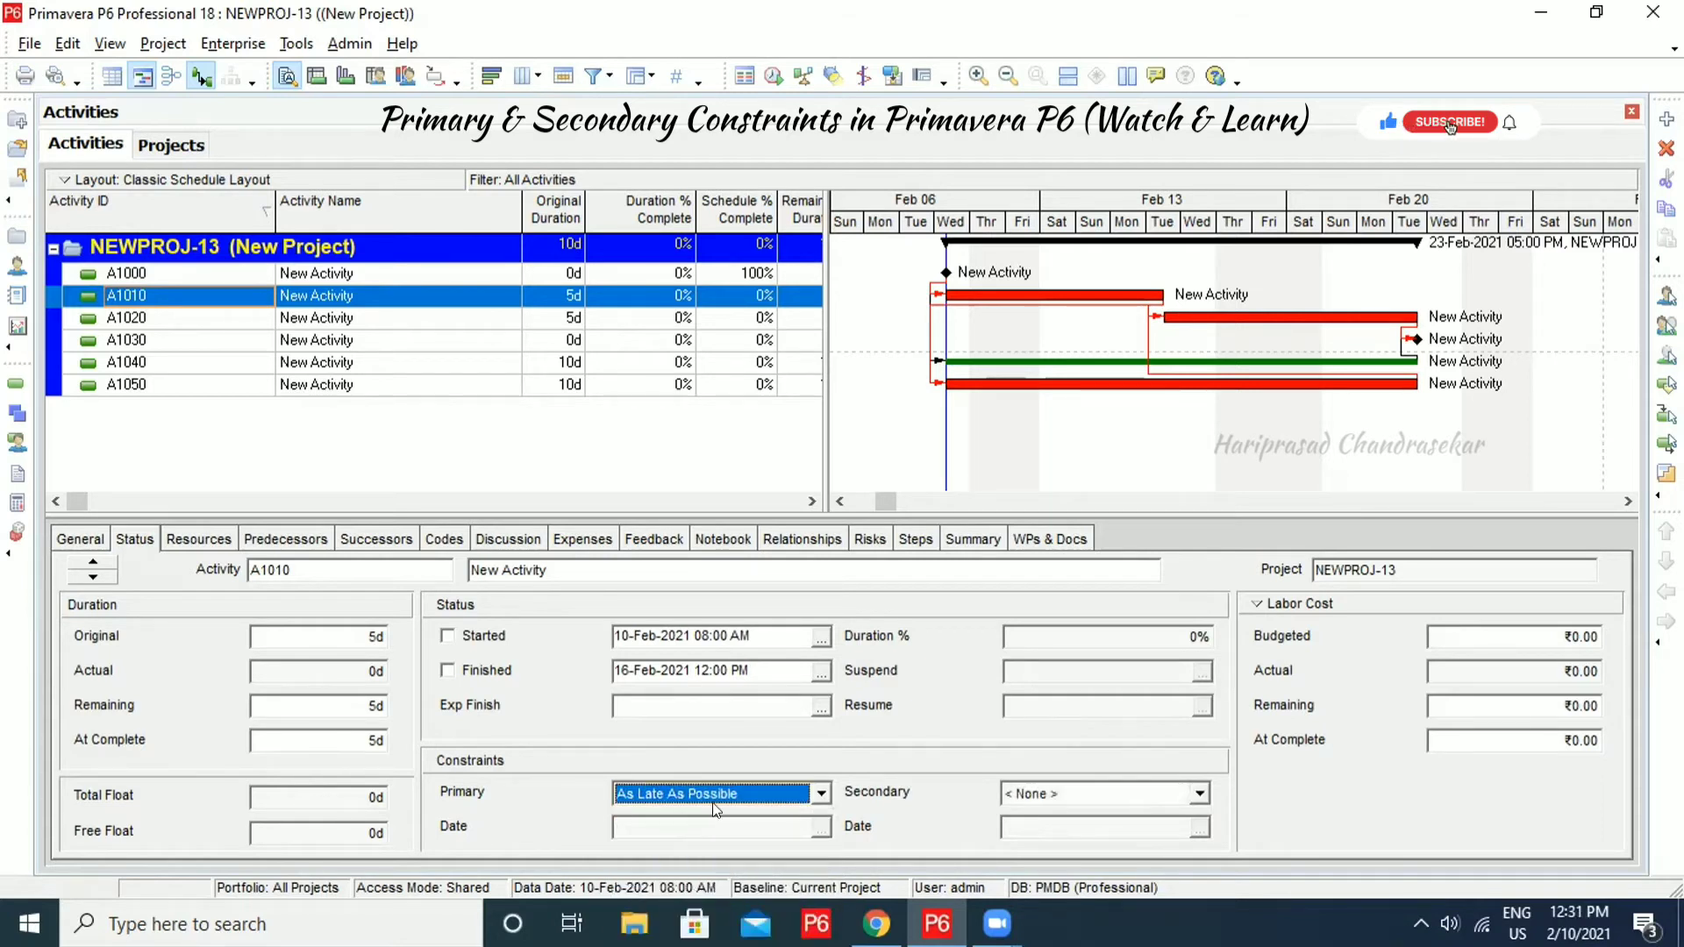
- Set A1010's primary constraint to Start On, dated 10-Feb-2021 08:00 AM
left_click(779, 800)
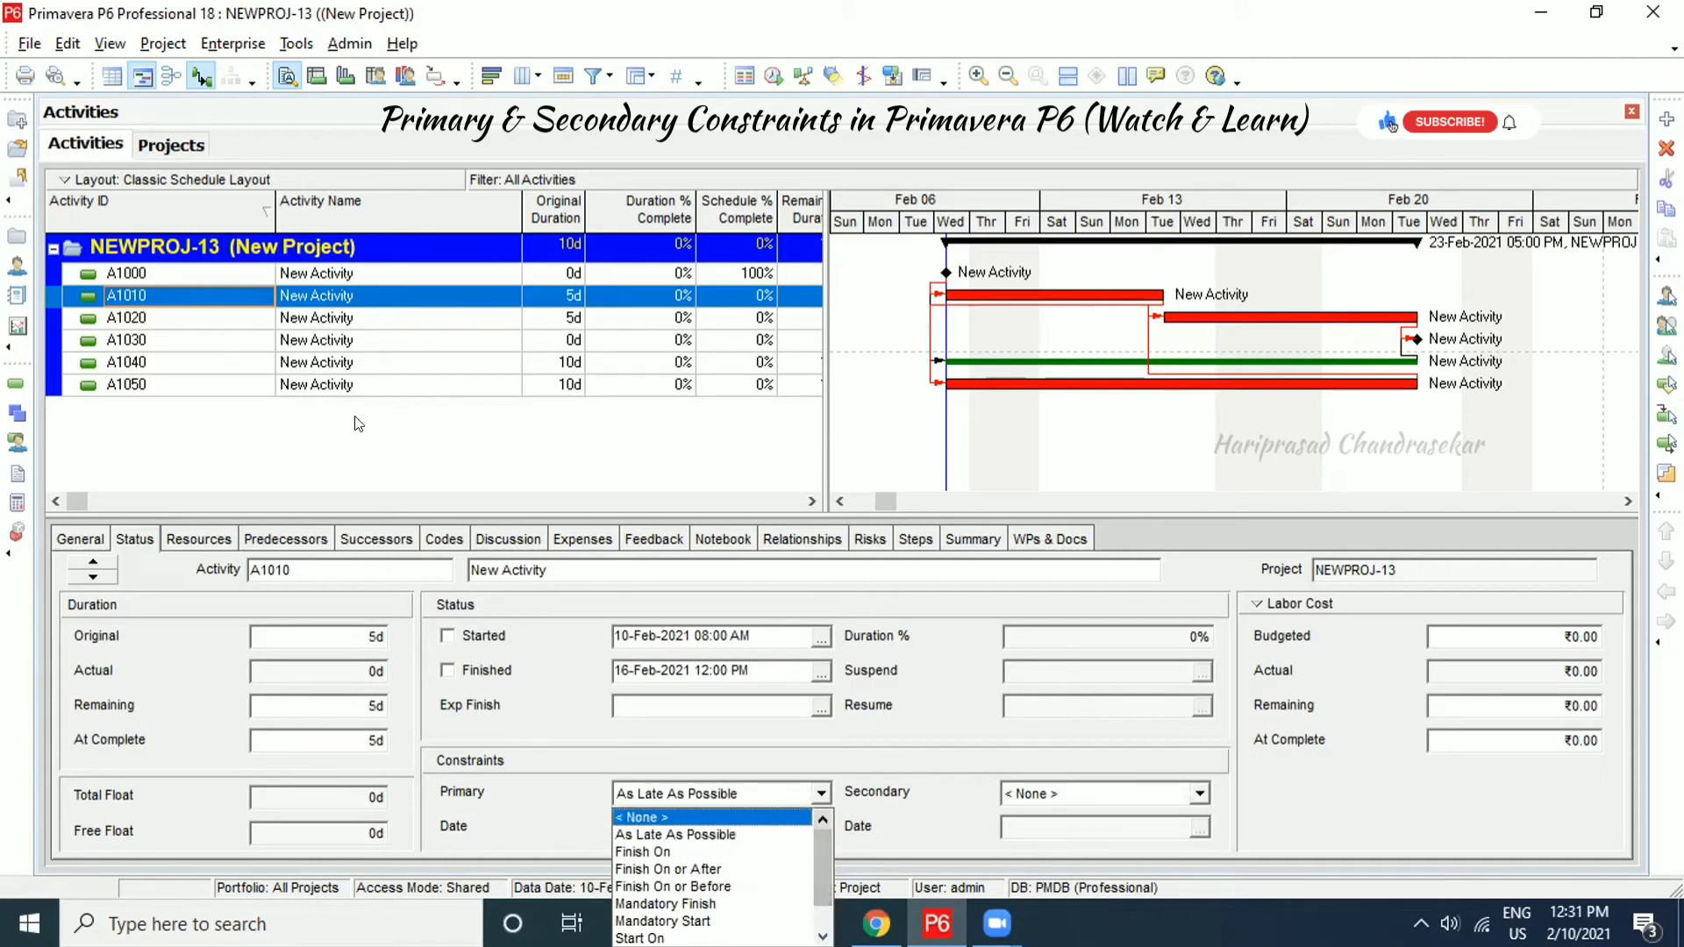
left_click(219, 295)
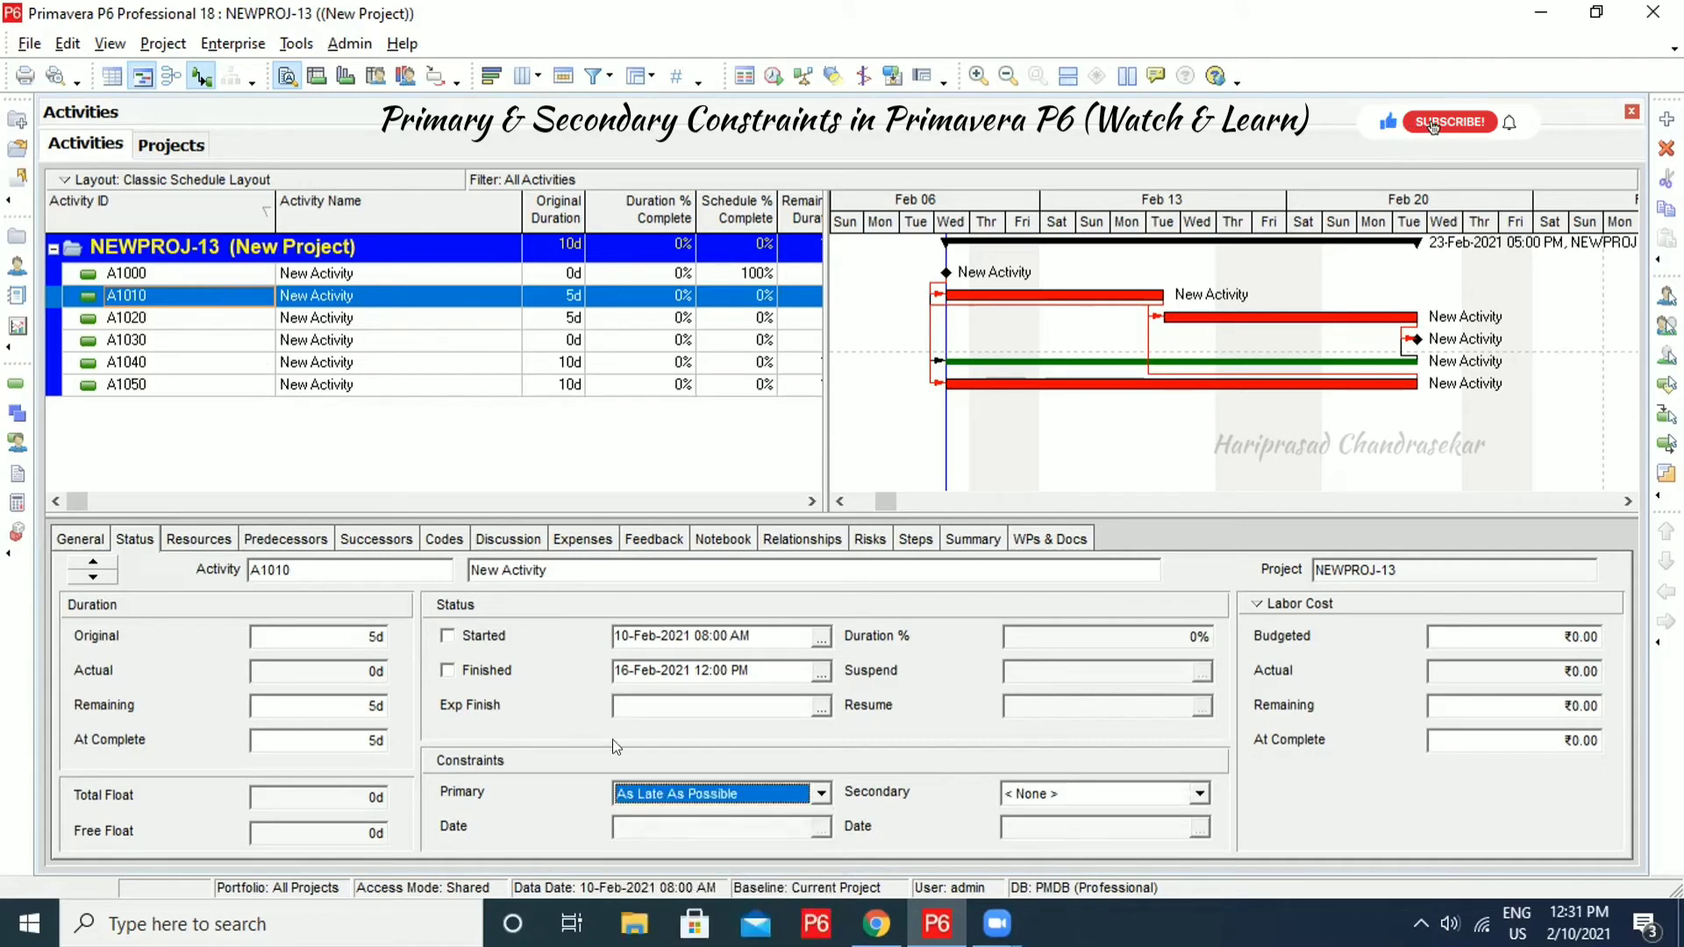
left_click(779, 793)
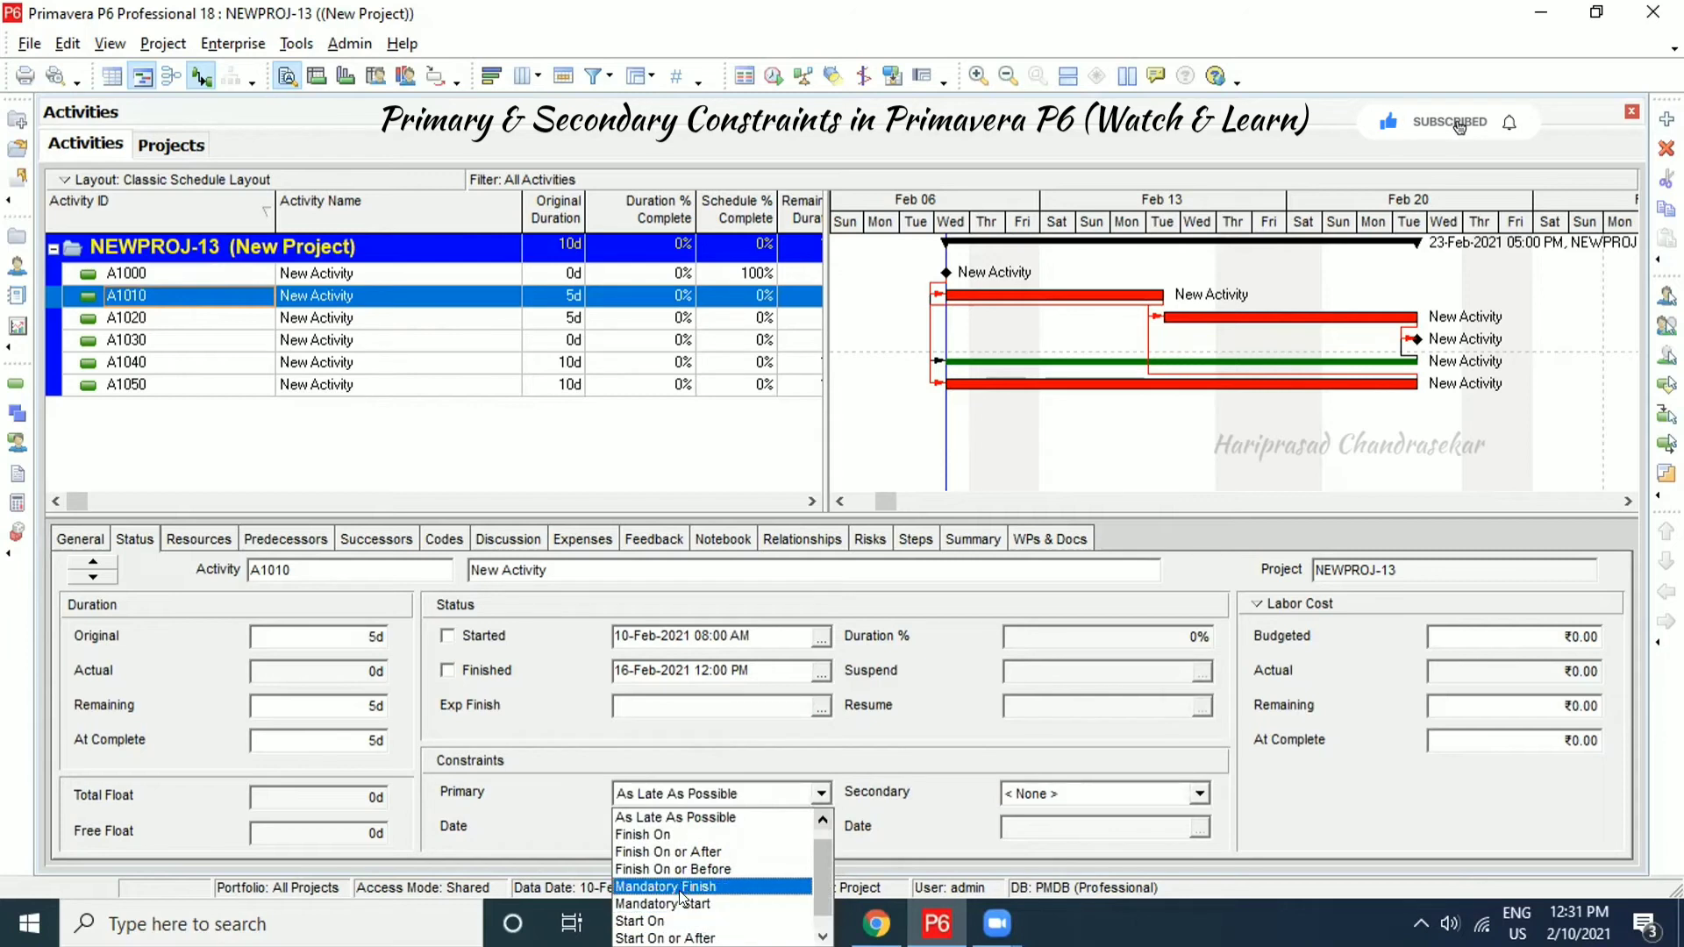
left_click(656, 901)
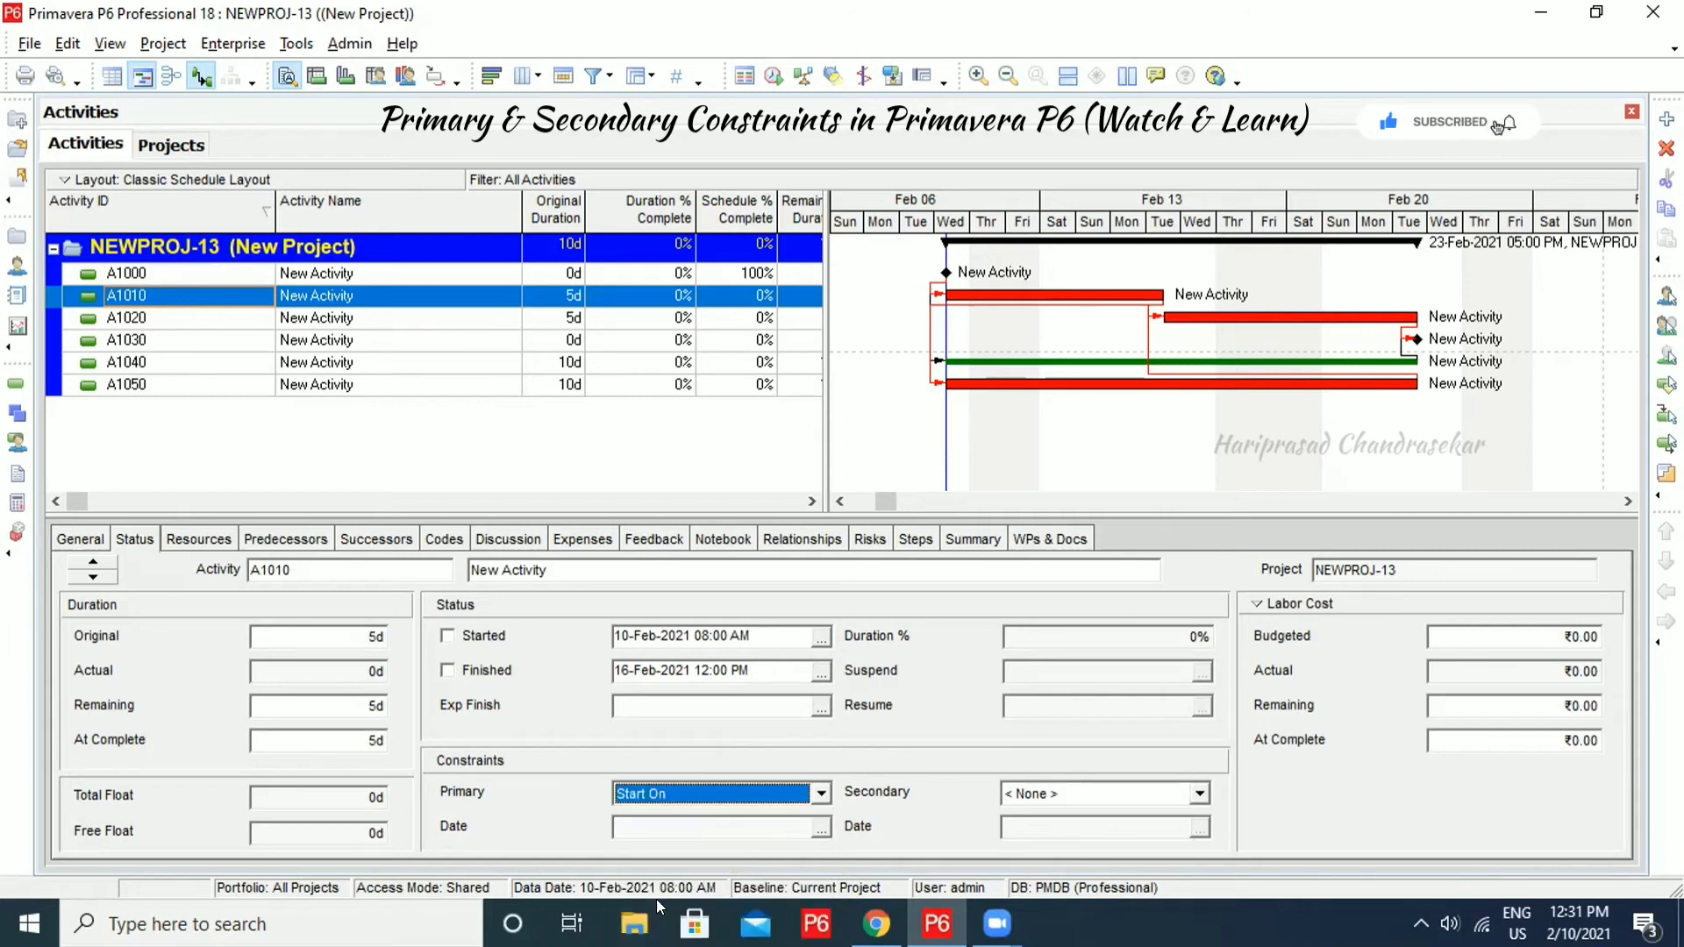
left_click(820, 827)
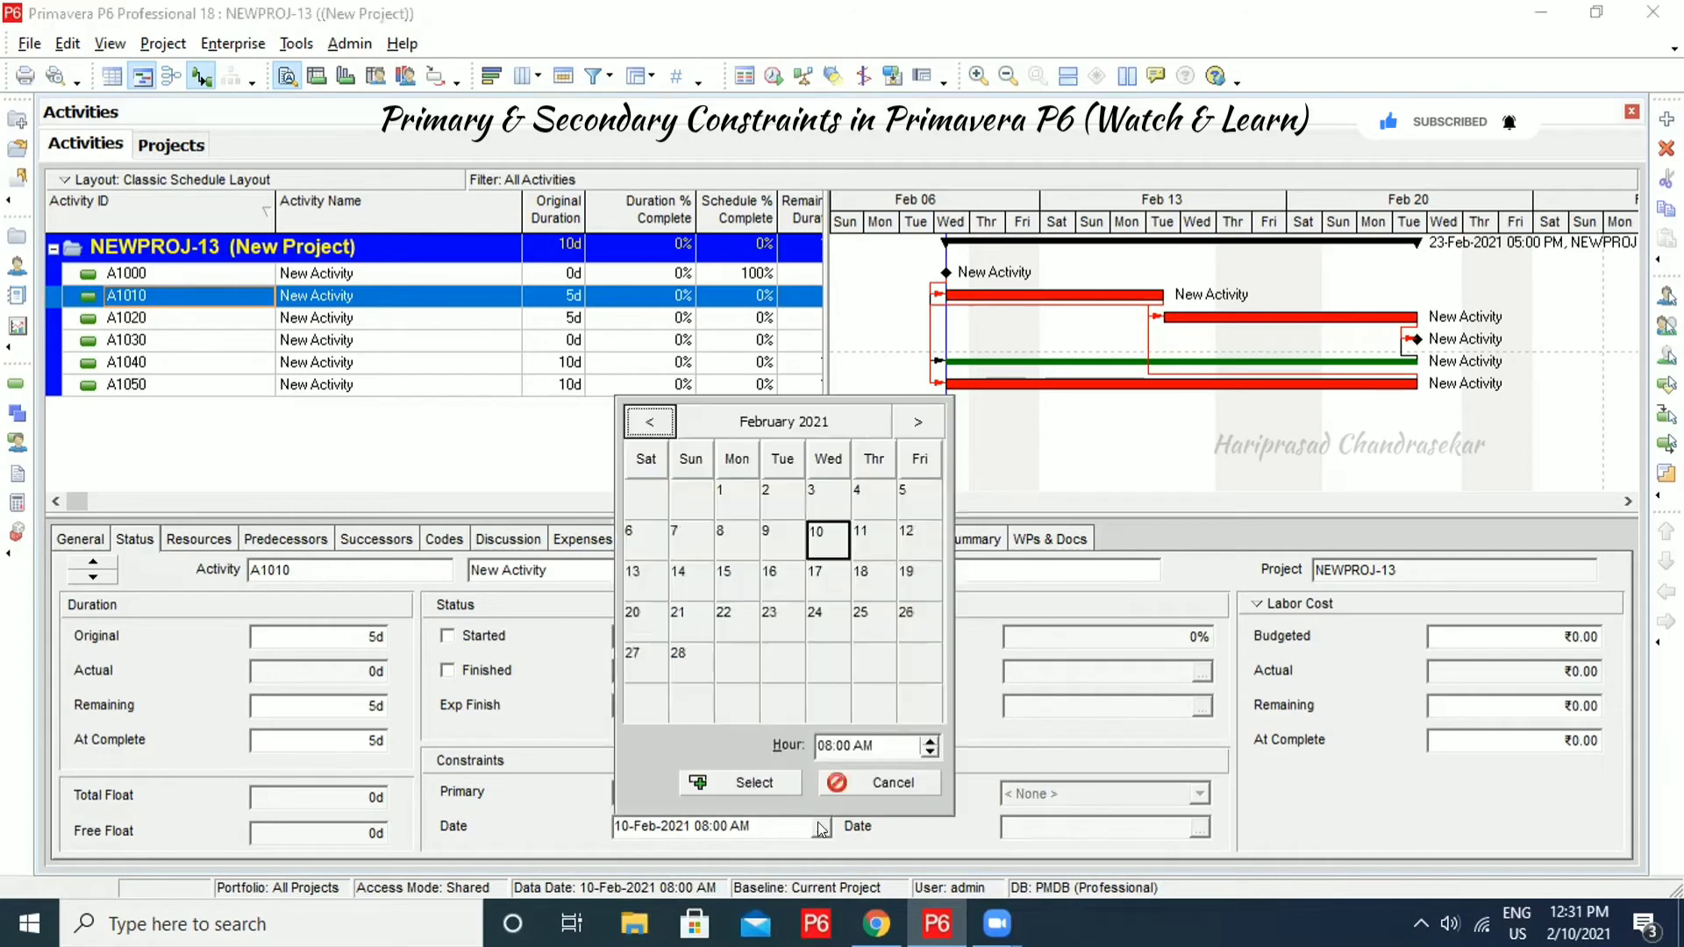
- Change A1010's Start On constraint date to 13-Feb-2021 in the calendar
left_click(649, 577)
left_click(750, 782)
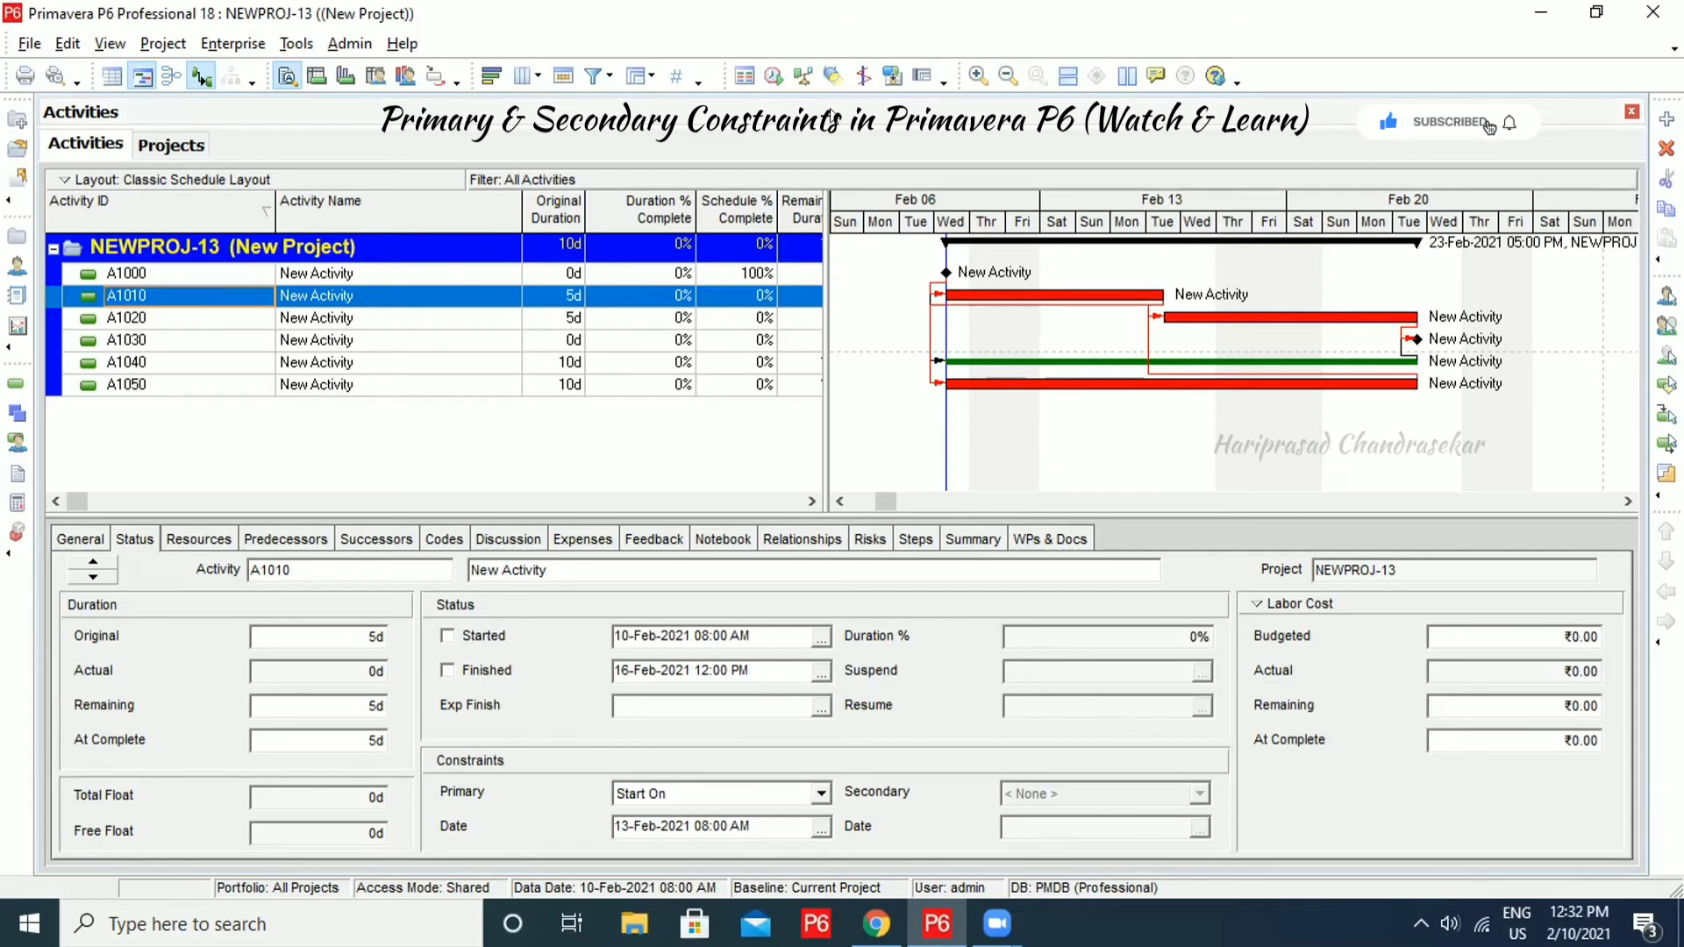
- Reschedule the project so A1010 runs 13–17 Feb 2021 and the project finishes 24-Feb-2021
left_click(773, 77)
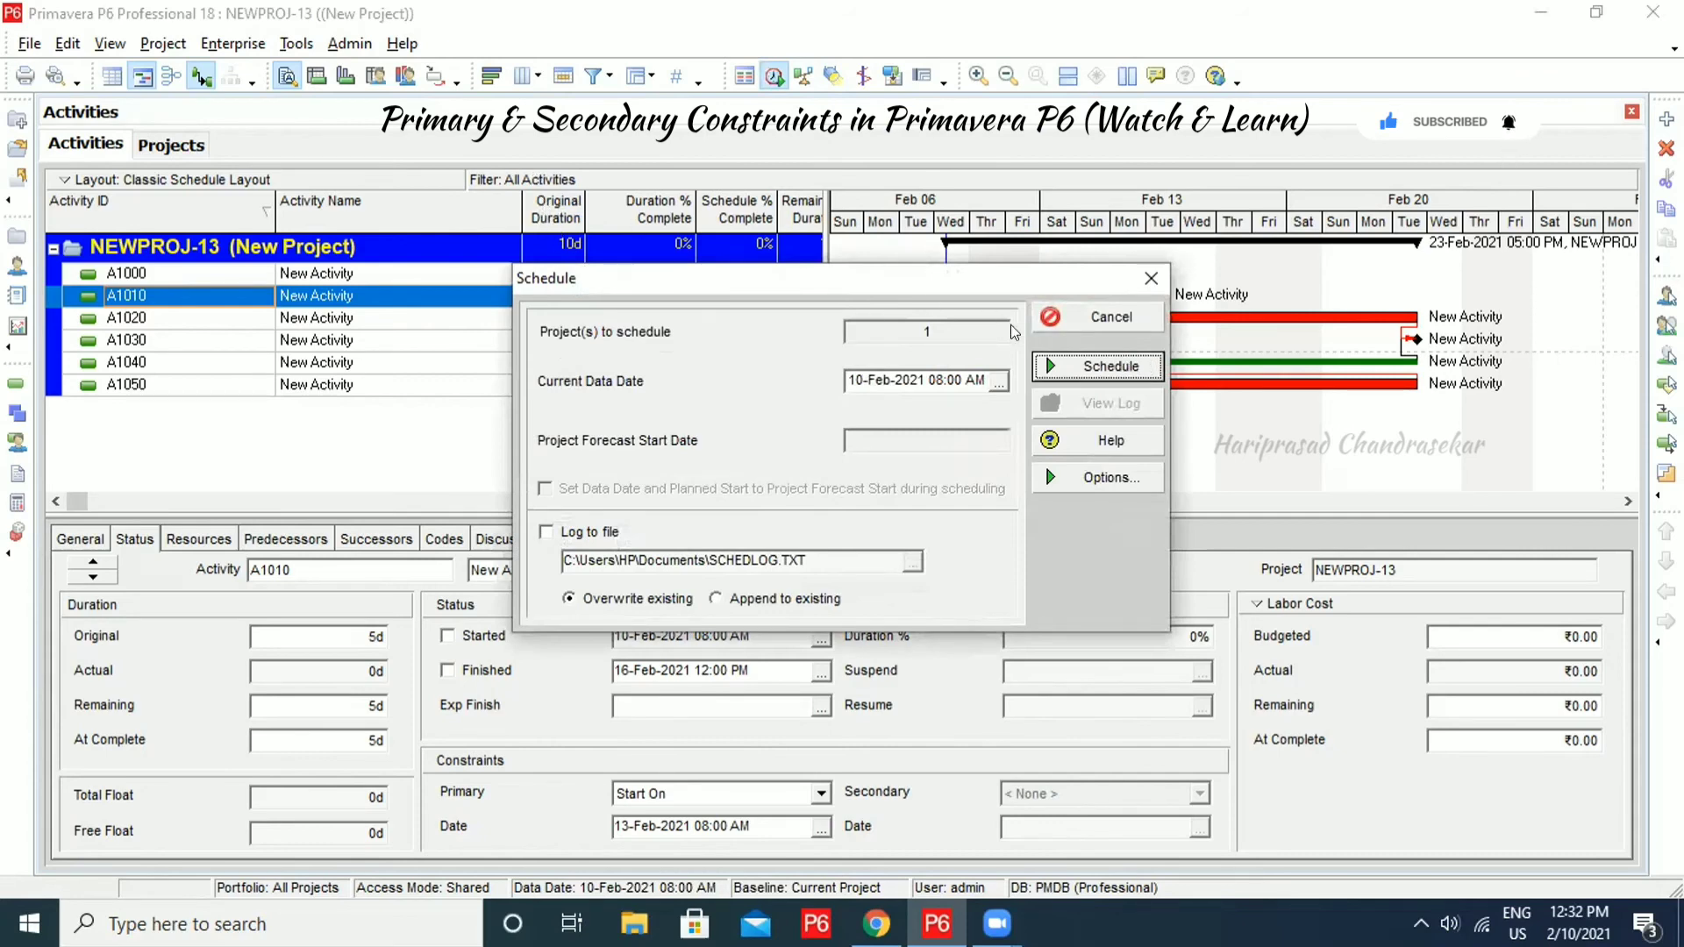
left_click(1106, 367)
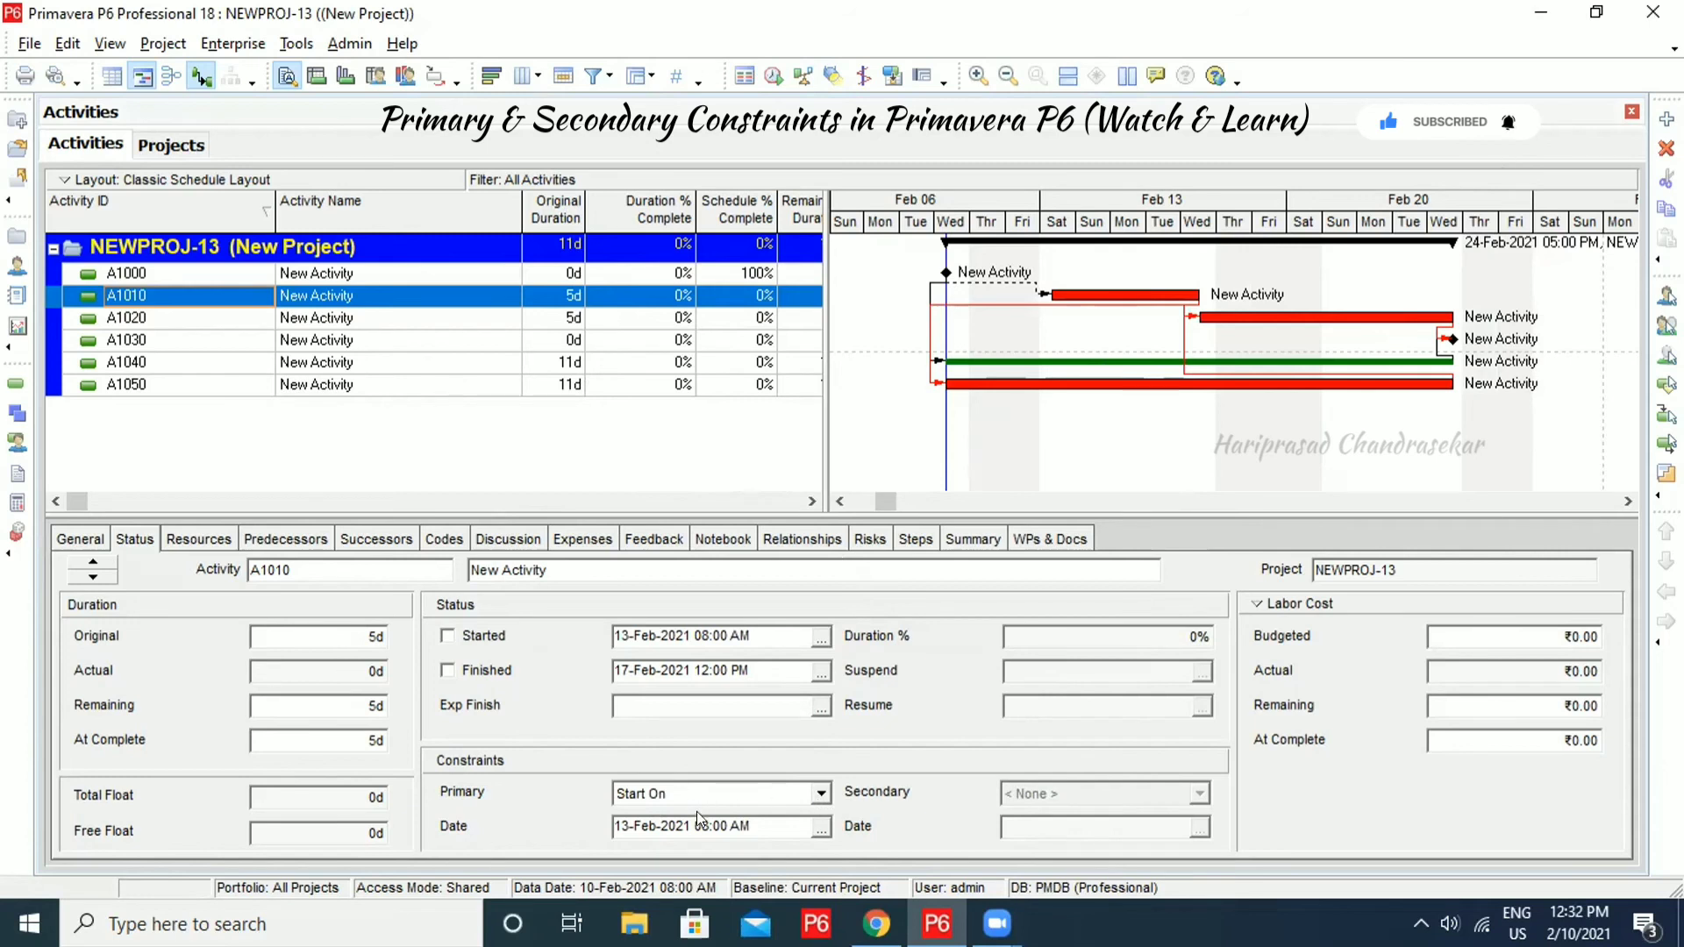
- Clear A1010's primary constraint to None and bring up the Schedule dialog
left_click(821, 794)
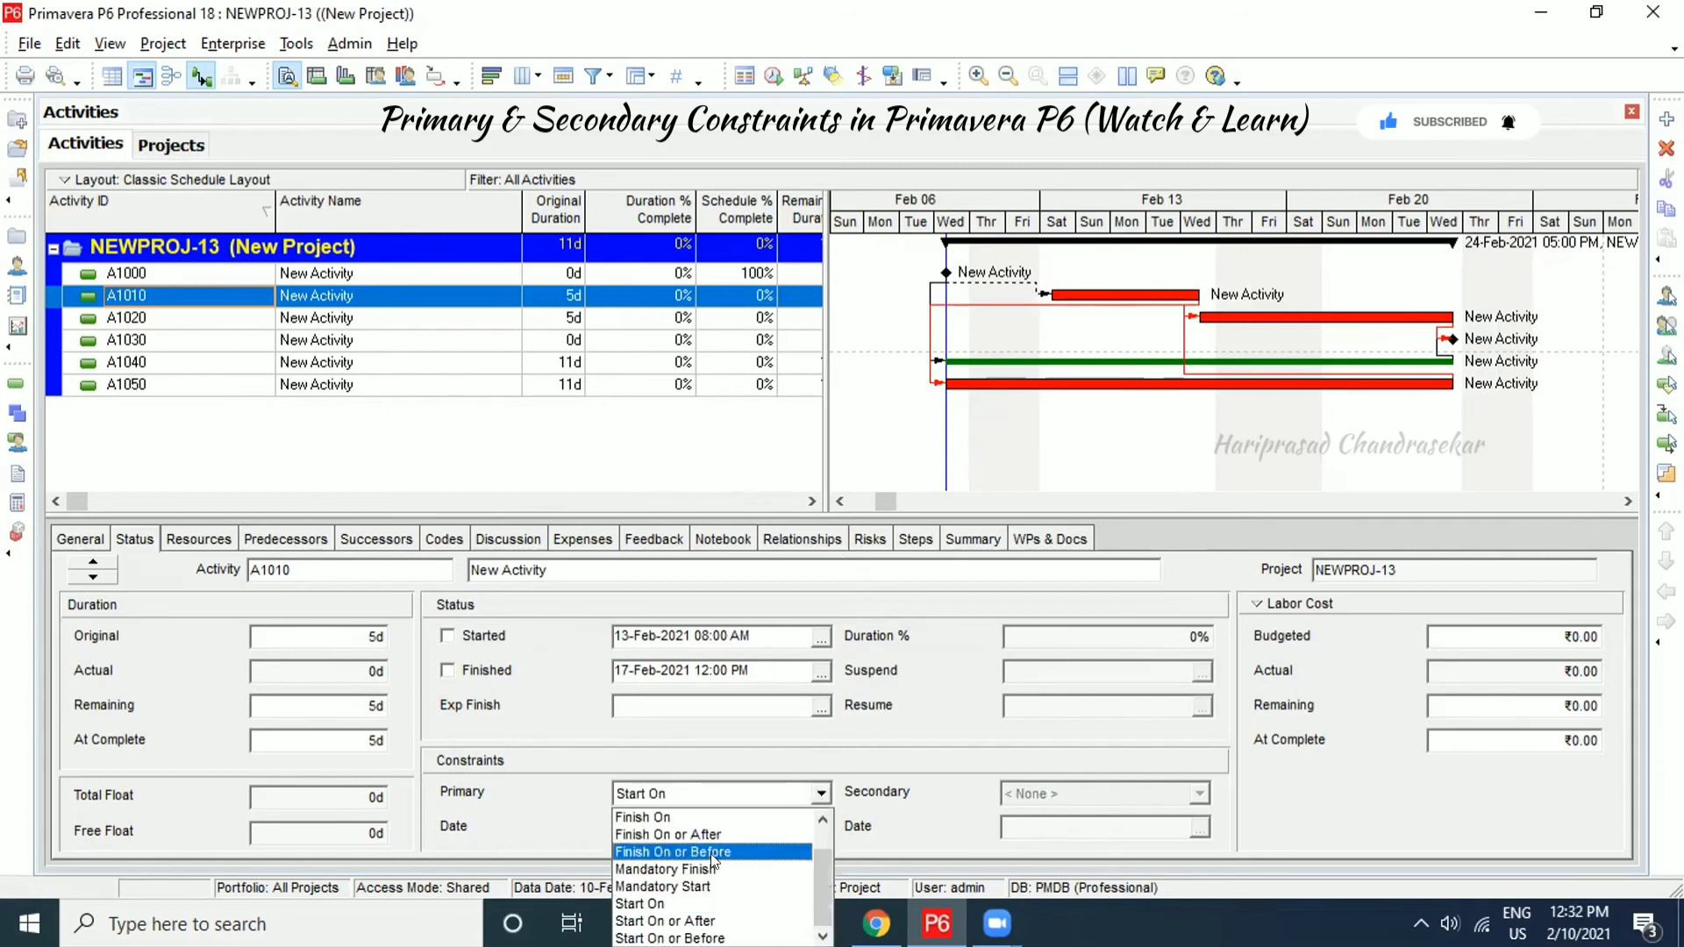
scroll(820, 861, "up", 1)
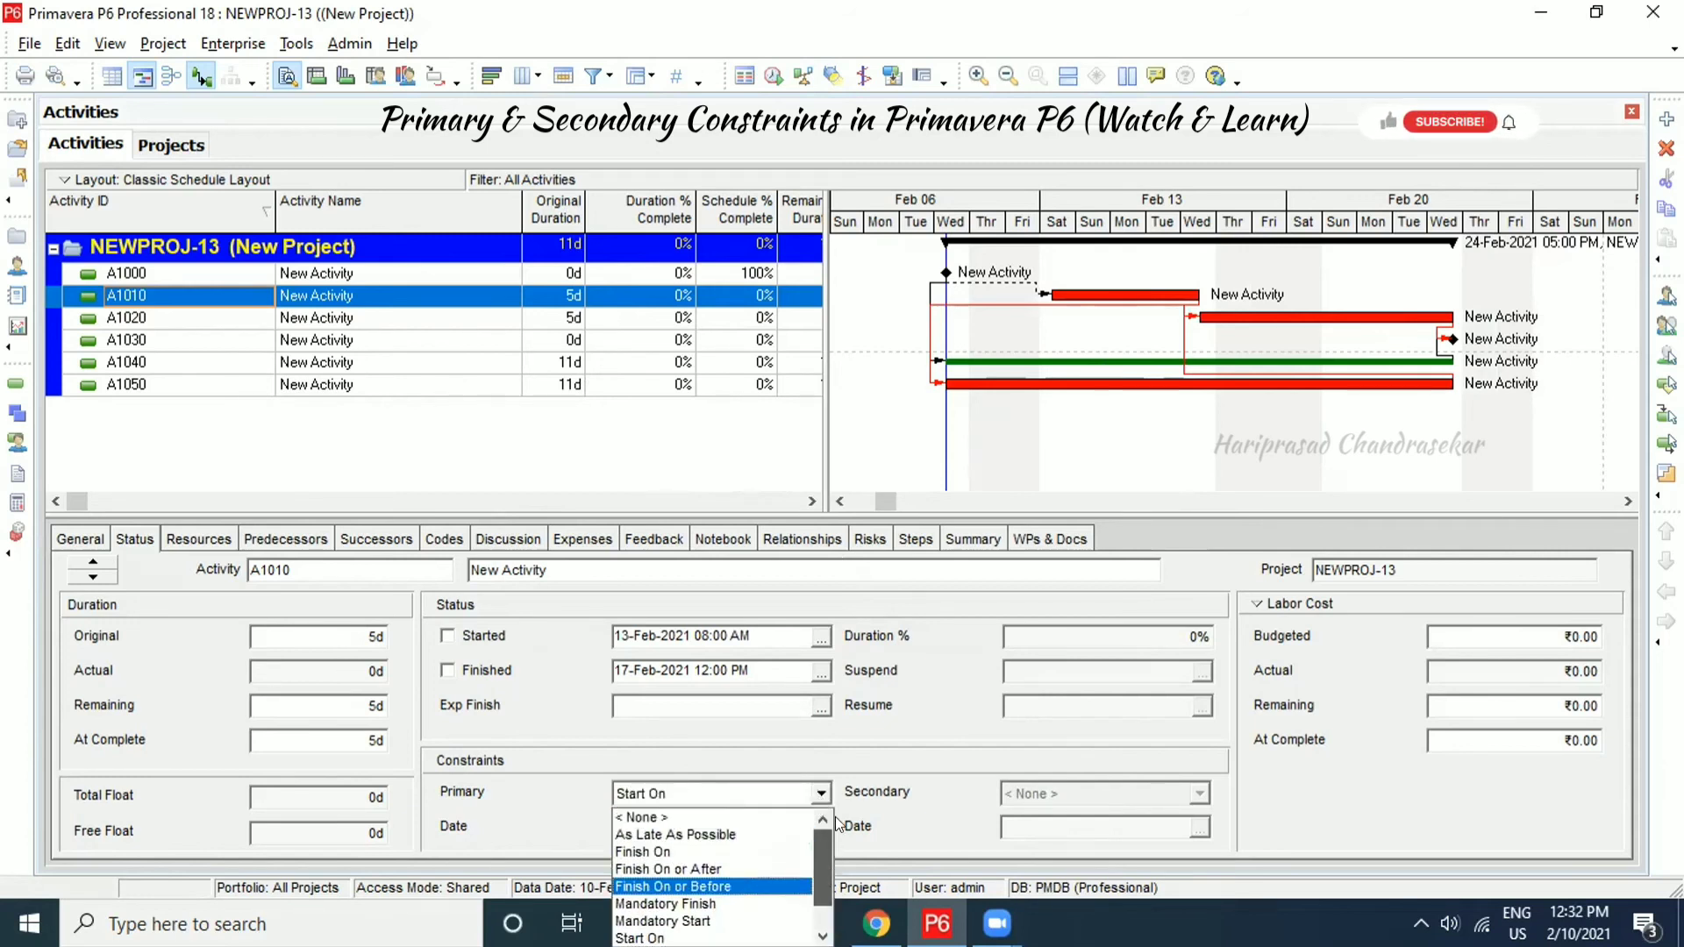
left_click(697, 817)
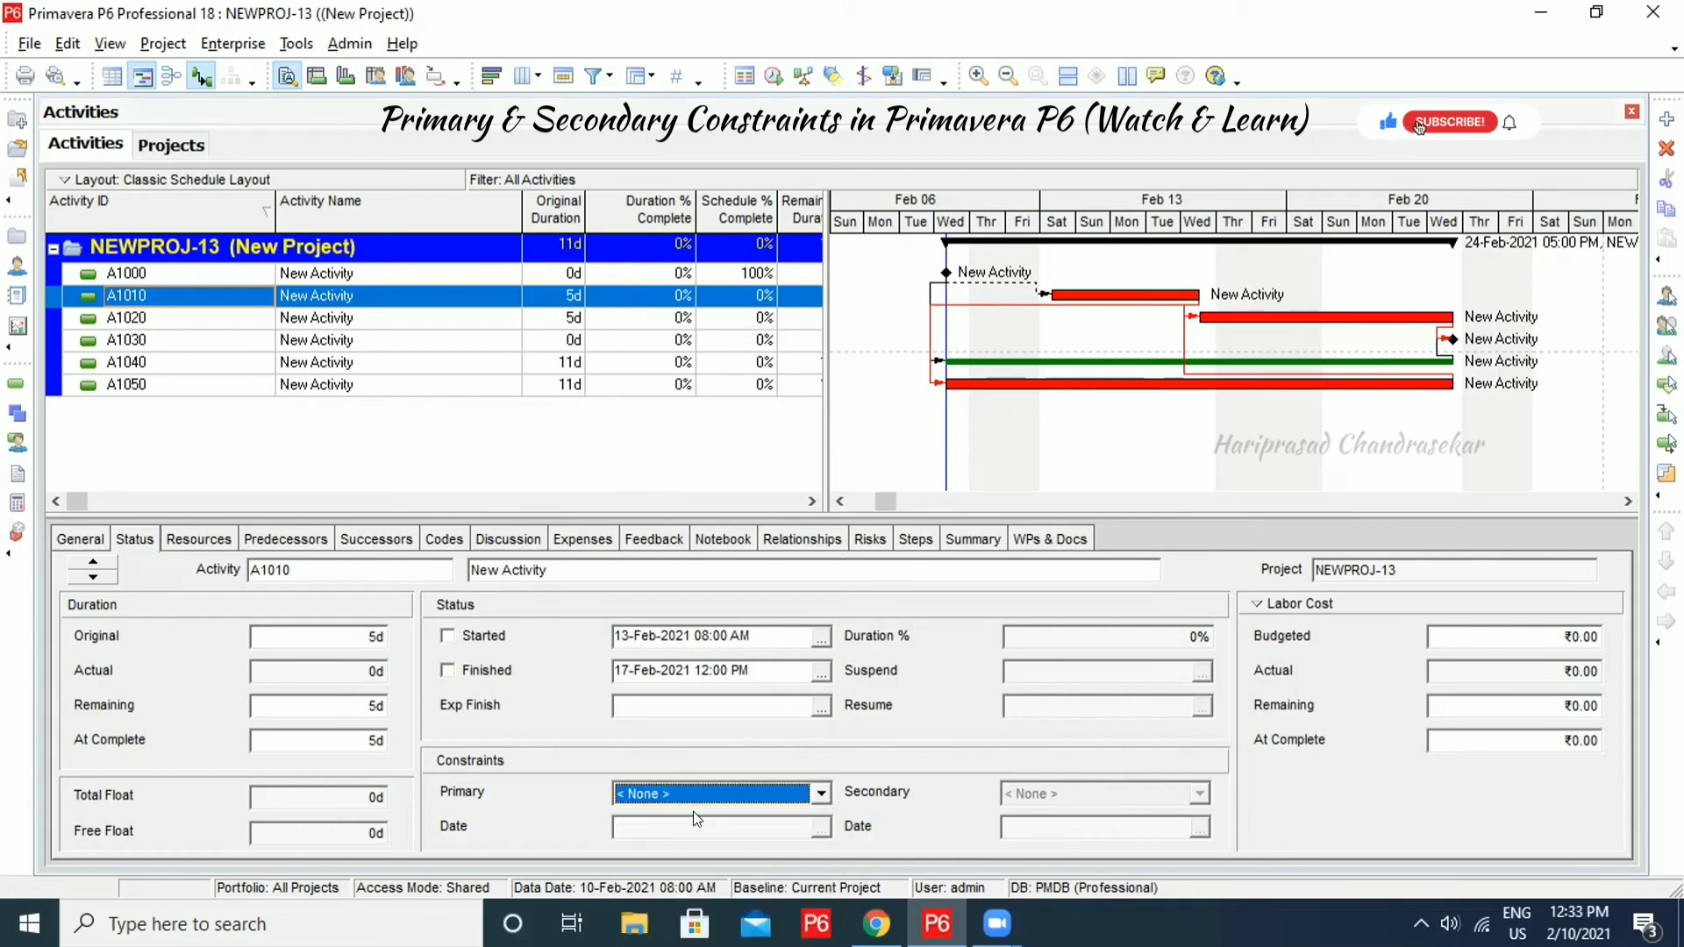
left_click(774, 76)
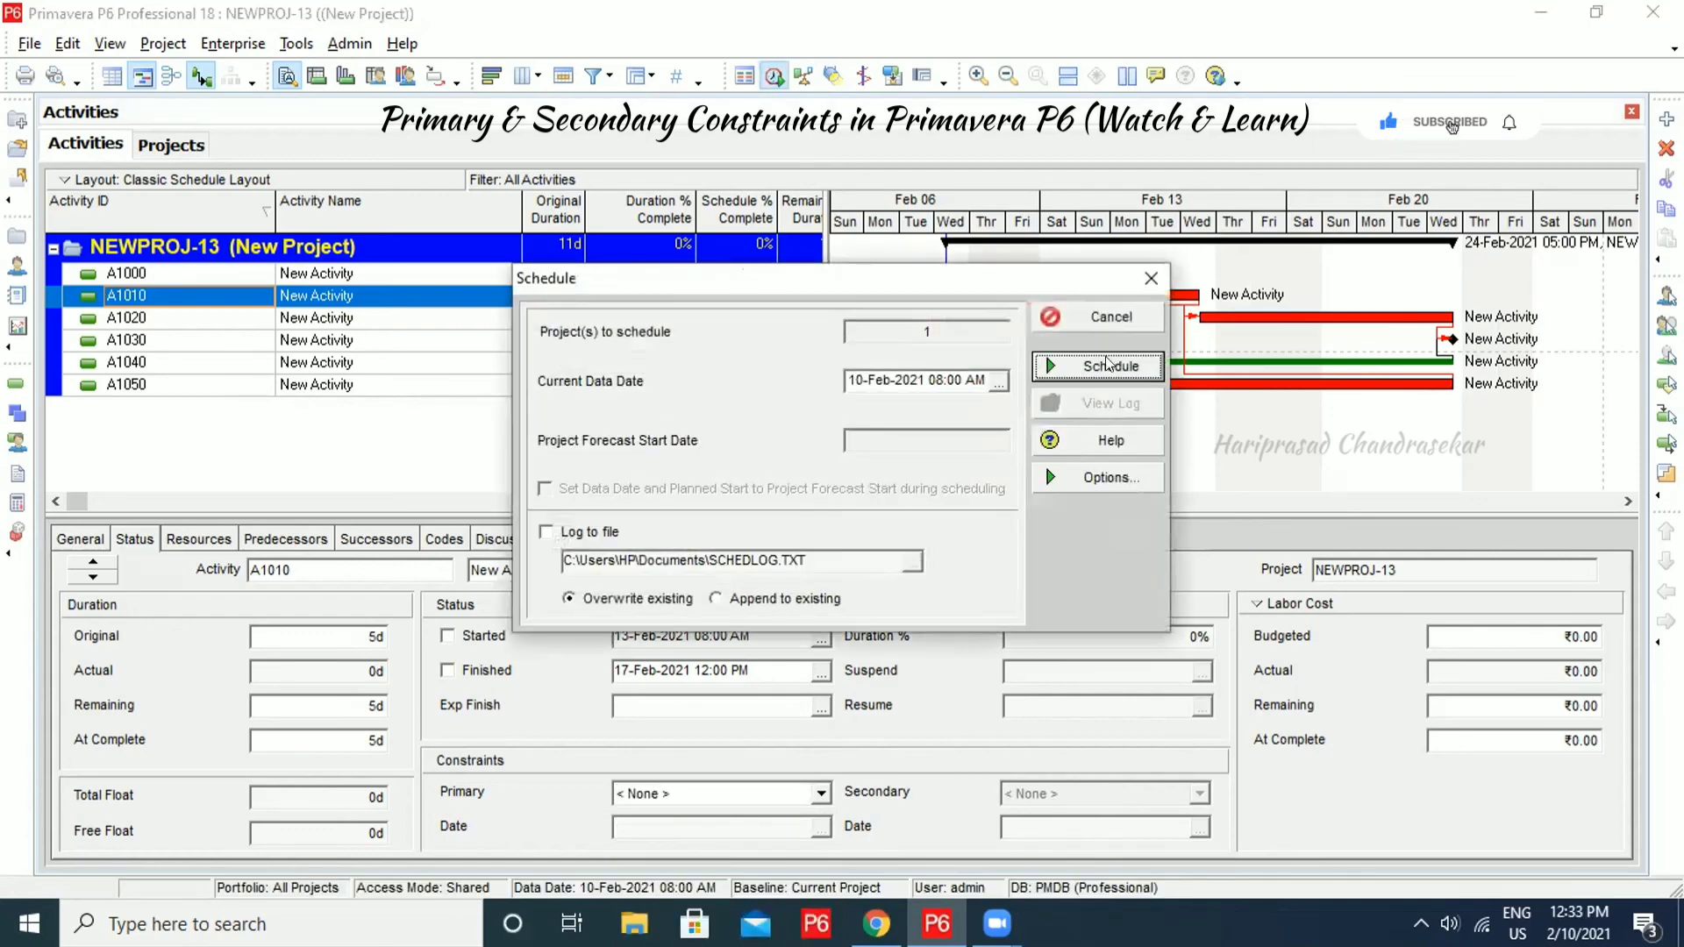